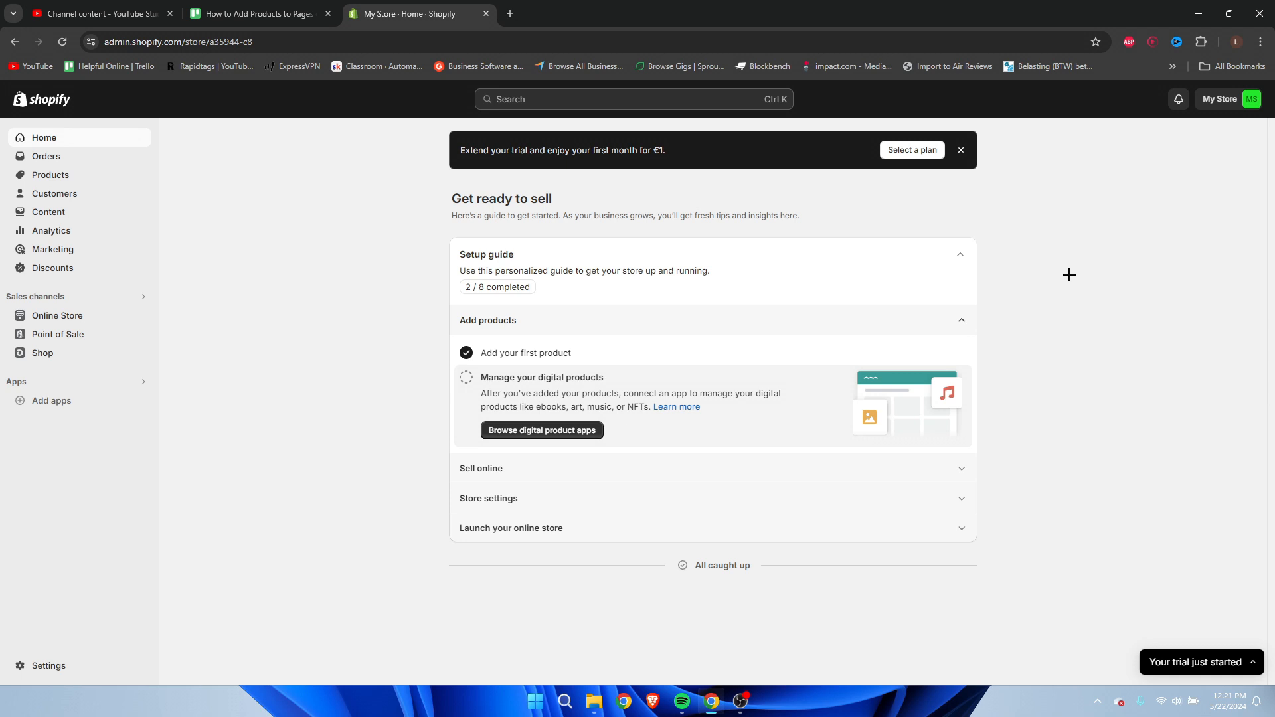
Step: Open the T-Shirt product and check which collections it is assigned to
{"action": "left_click", "coordinate": [48, 175]}
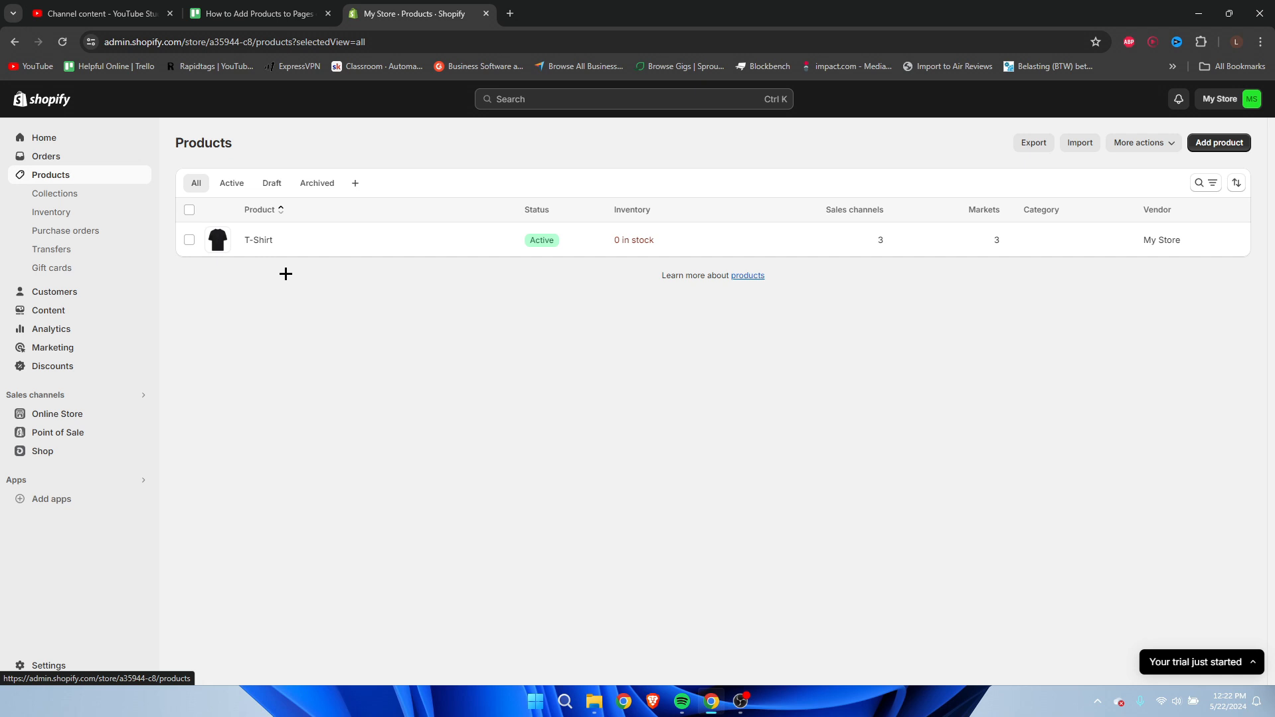
{"action": "left_click", "coordinate": [259, 243]}
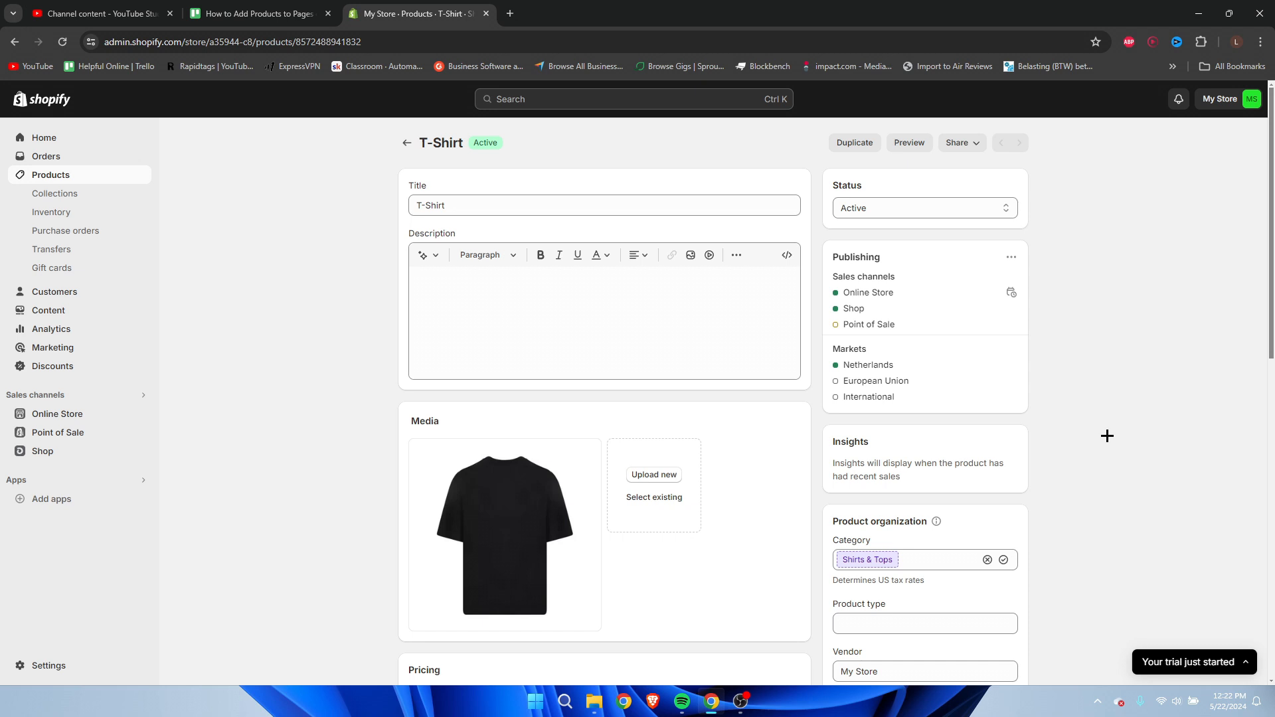
{"action": "scroll", "coordinate": [1107, 435], "scroll_direction": "down", "scroll_amount": 3}
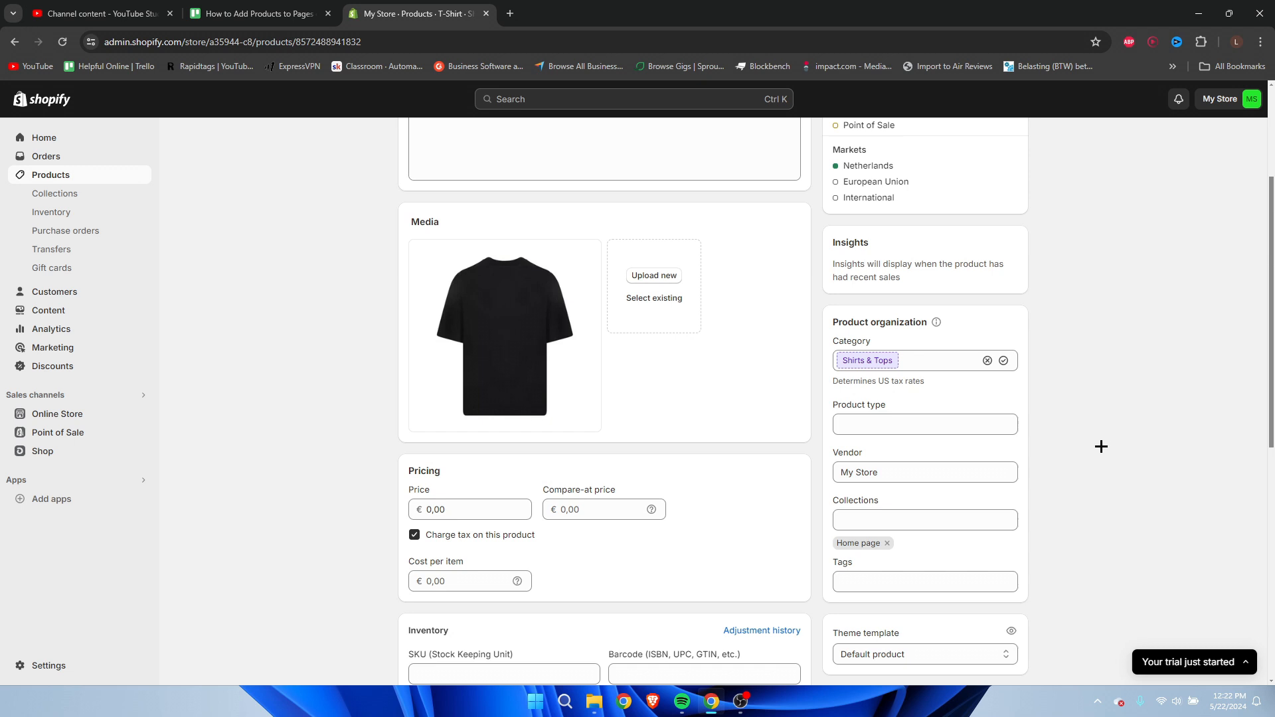
{"action": "scroll", "coordinate": [1101, 446], "scroll_direction": "up", "scroll_amount": 3}
{"action": "scroll", "coordinate": [1096, 449], "scroll_direction": "down", "scroll_amount": 3}
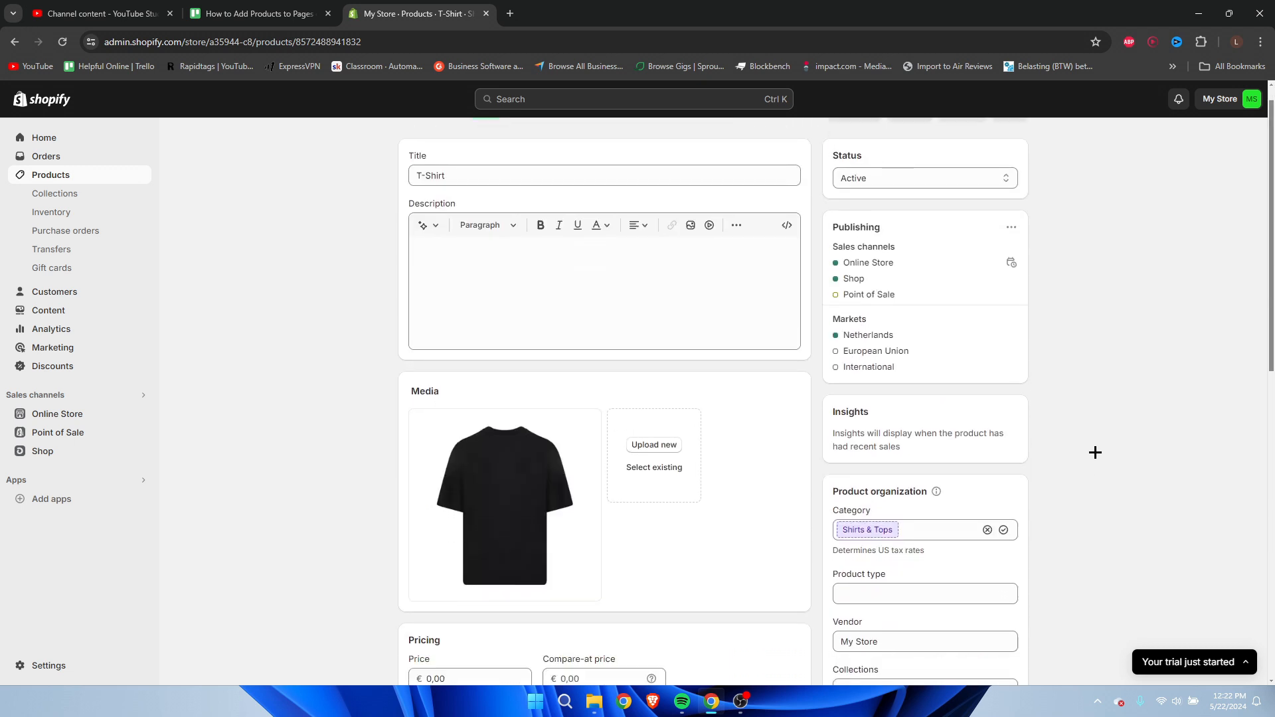
{"action": "left_click", "coordinate": [952, 516]}
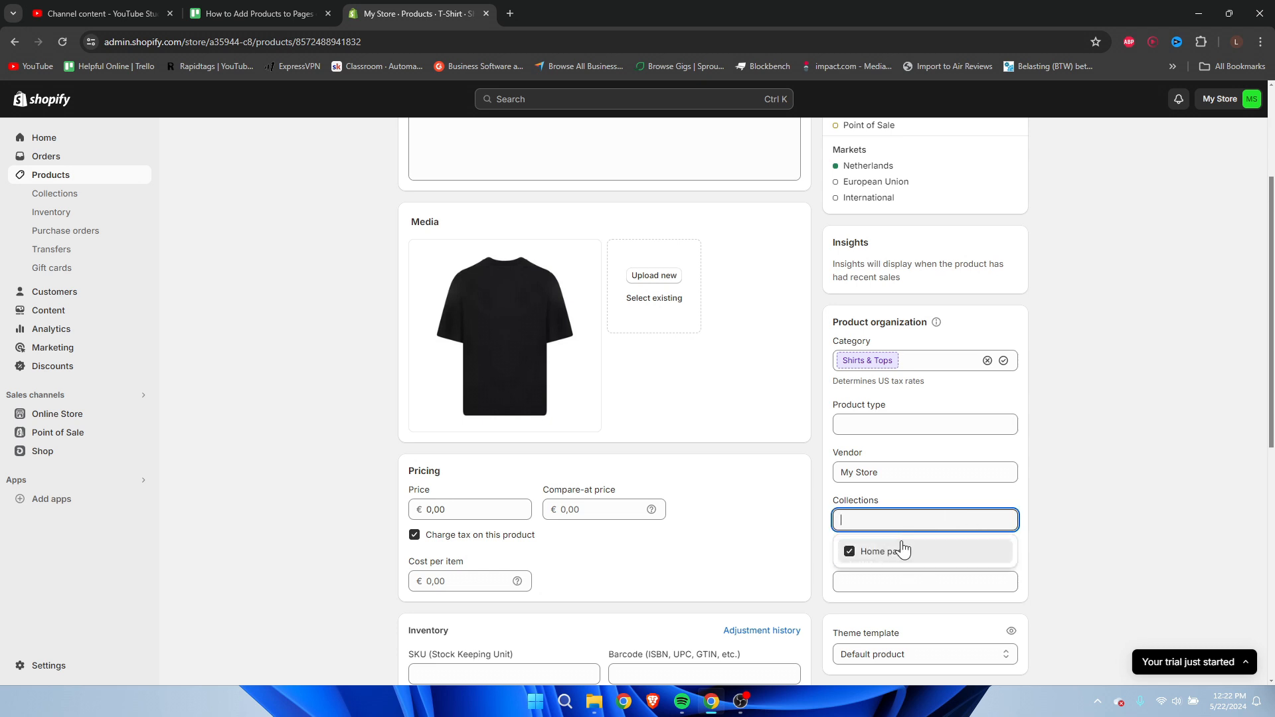
{"action": "left_click", "coordinate": [1063, 502]}
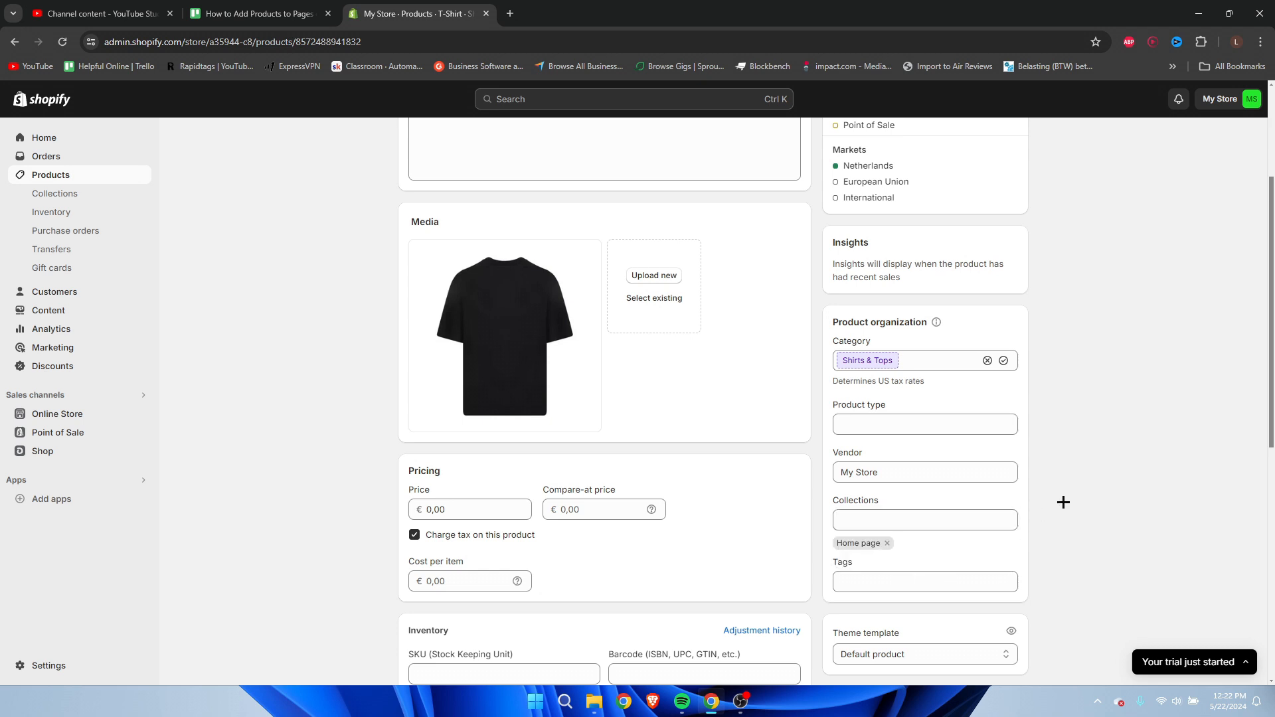
Step: View the live online store's home page, inspect its Featured products section, and close the storefront
{"action": "left_click", "coordinate": [136, 413]}
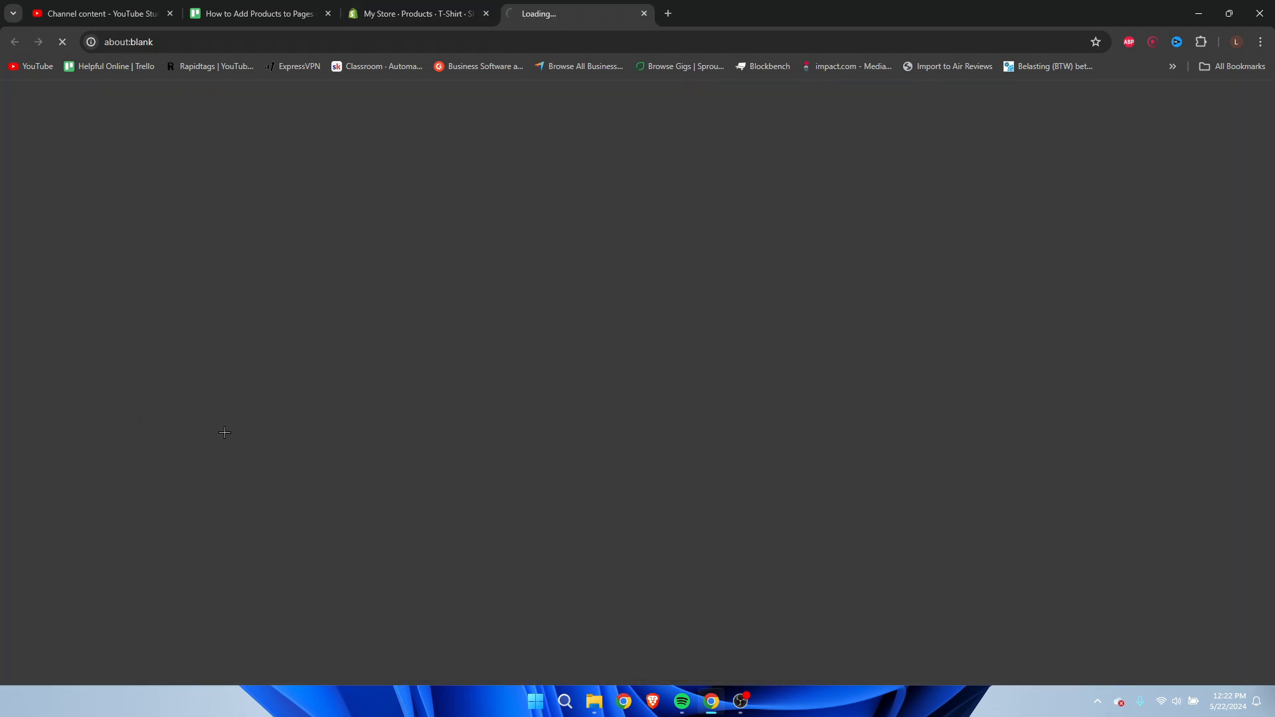
{"action": "scroll", "coordinate": [959, 435], "scroll_direction": "down", "scroll_amount": 7}
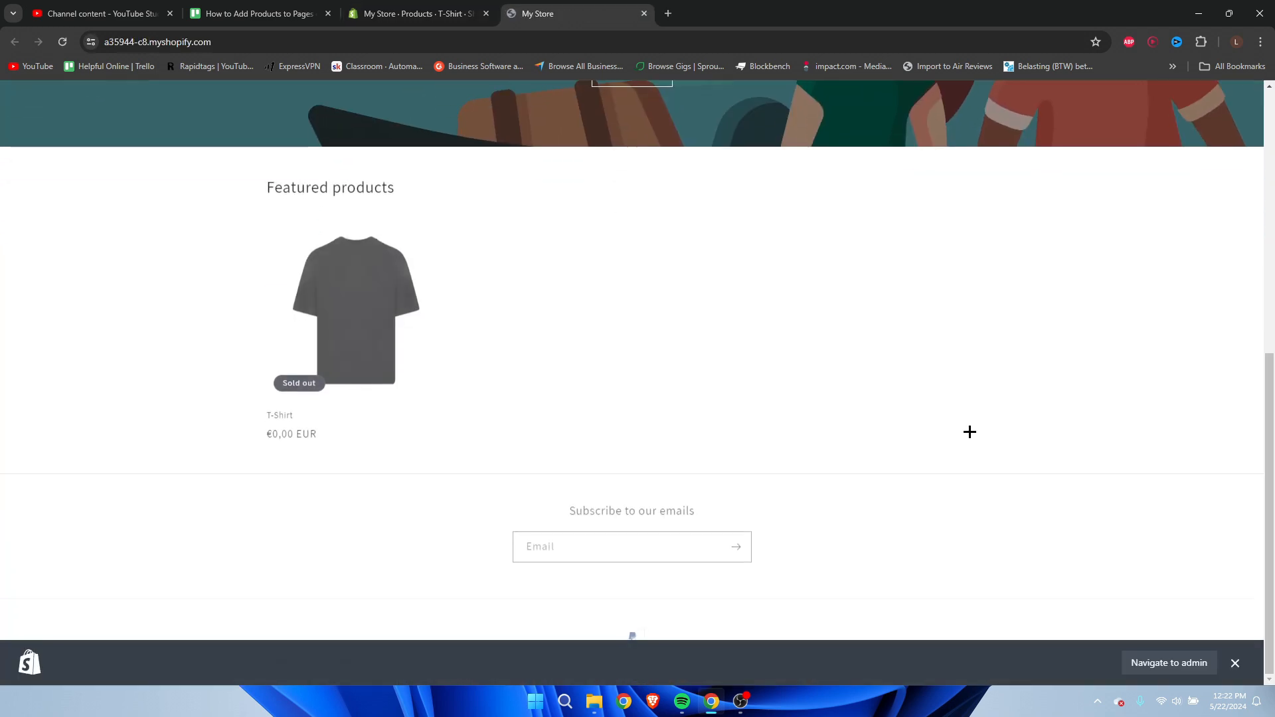
{"action": "scroll", "coordinate": [399, 279], "scroll_direction": "up", "scroll_amount": 8}
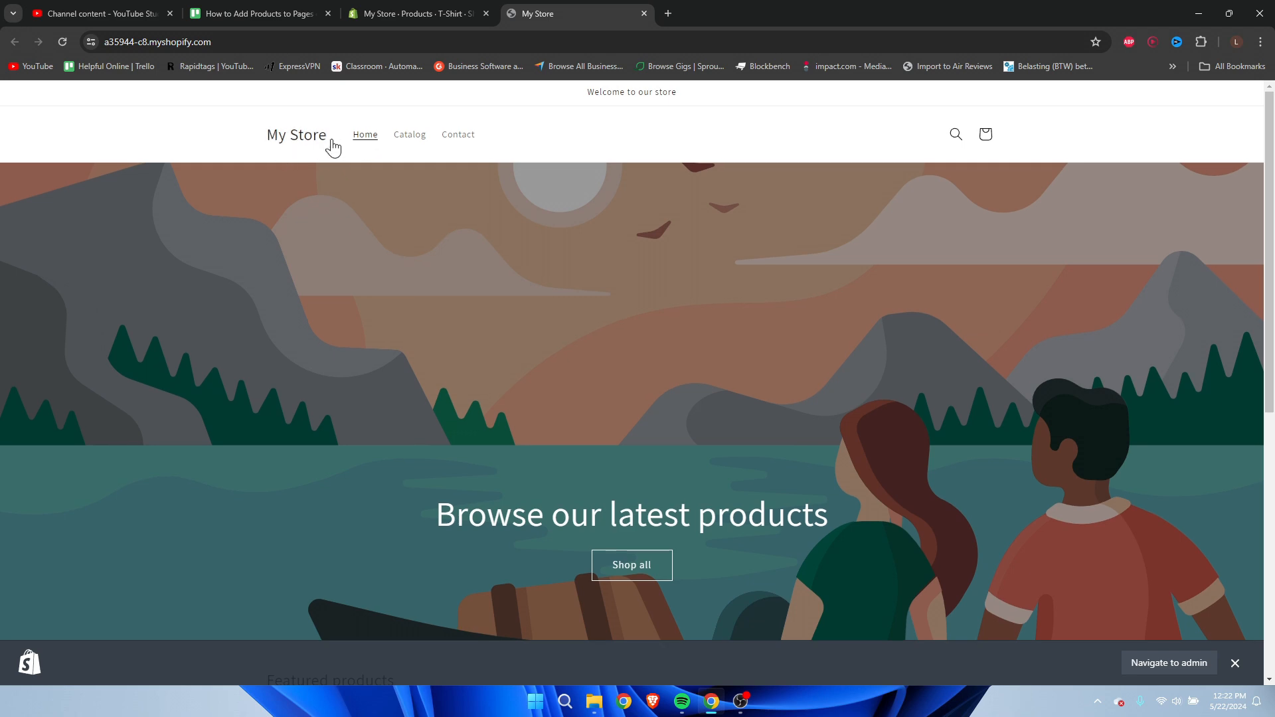
{"action": "scroll", "coordinate": [439, 248], "scroll_direction": "down", "scroll_amount": 7}
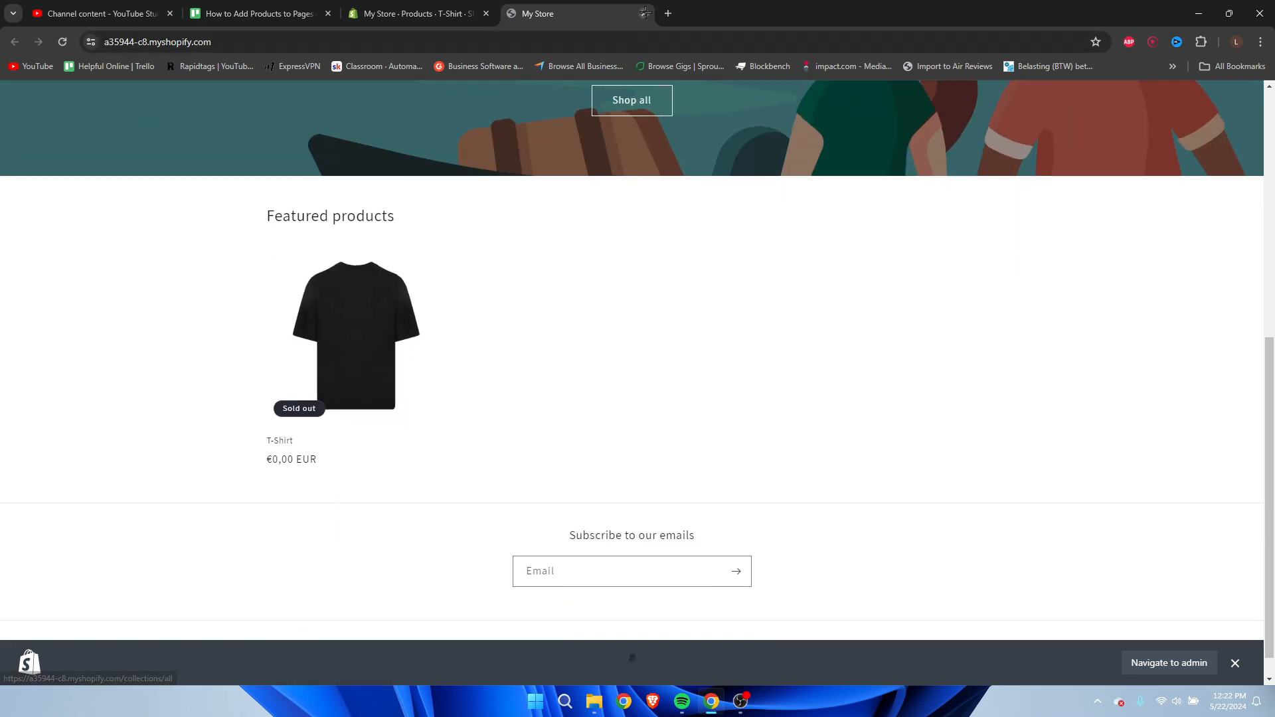
{"action": "scroll", "coordinate": [561, 336], "scroll_direction": "up", "scroll_amount": 1}
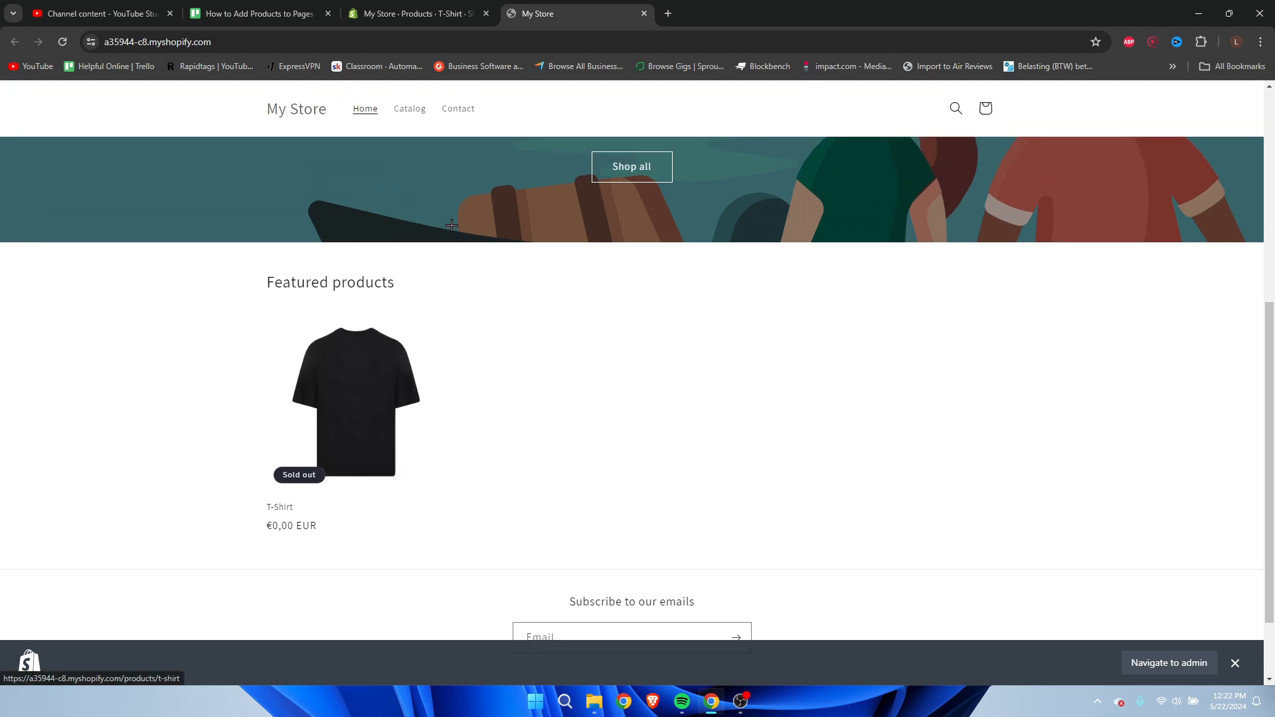
{"action": "left_click", "coordinate": [644, 13]}
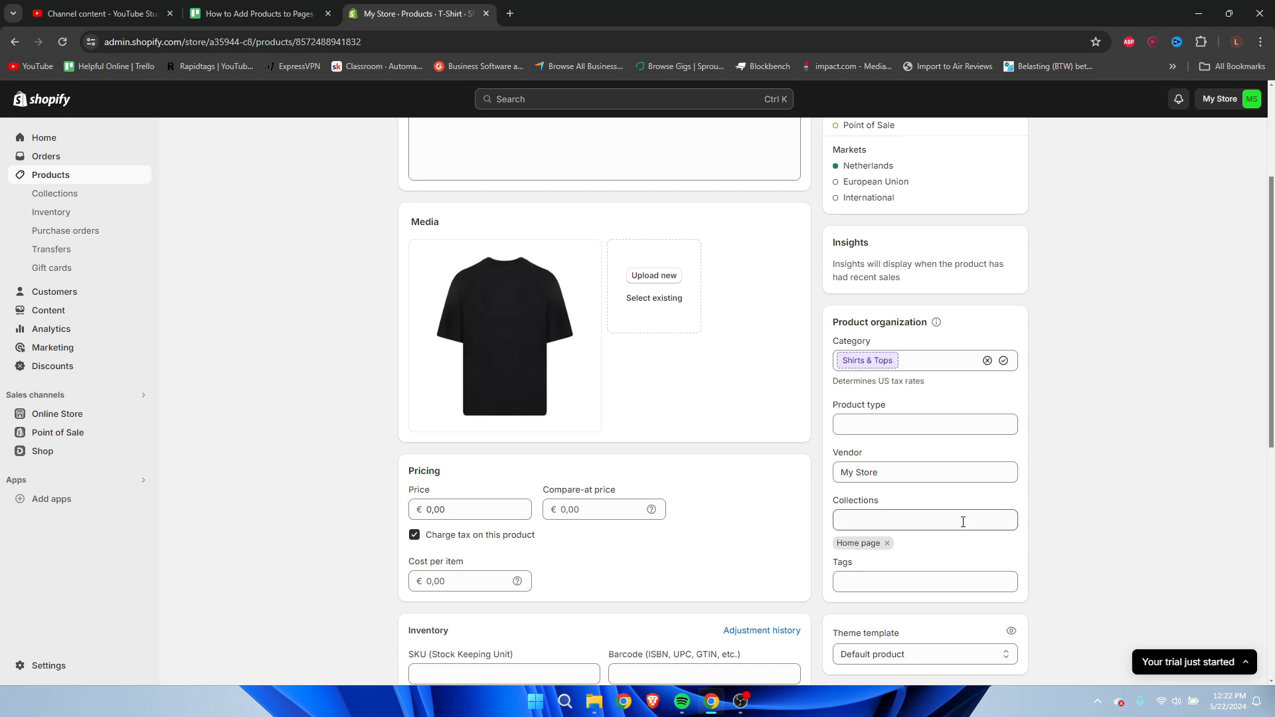
Step: Create and save a manual product collection titled "T-Shirts"
{"action": "left_click", "coordinate": [72, 201]}
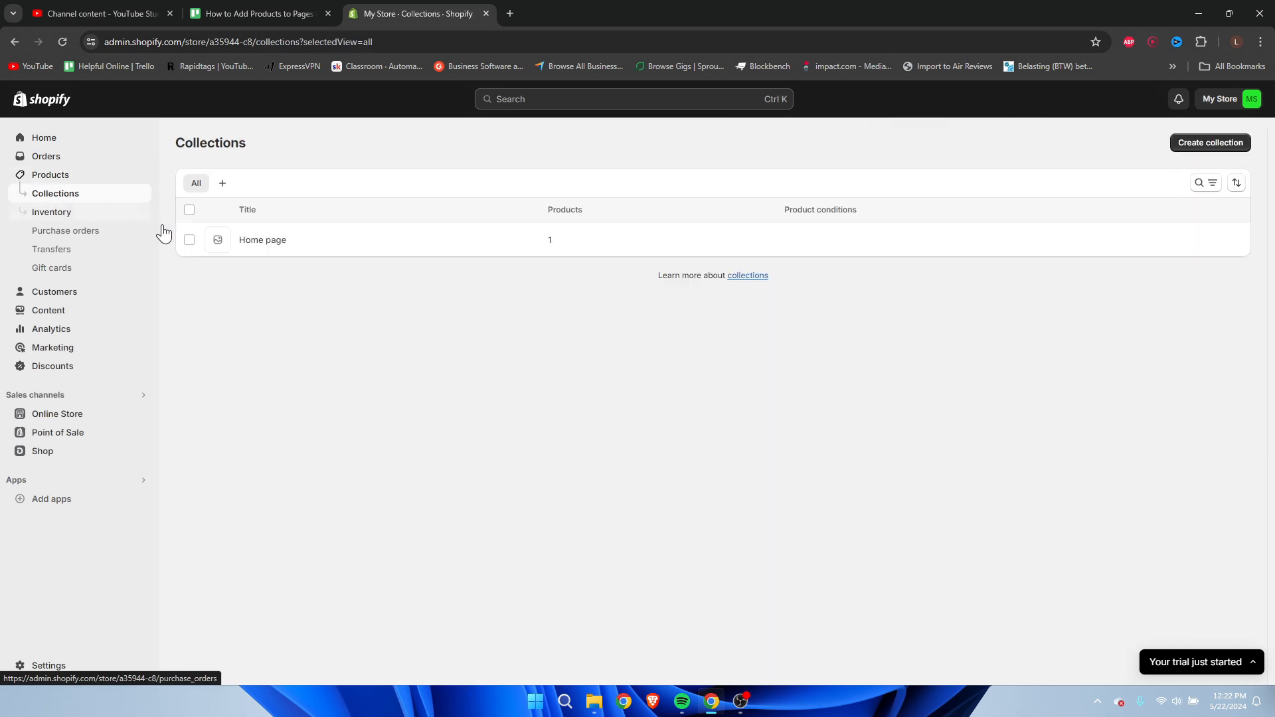
{"action": "left_click", "coordinate": [1217, 148]}
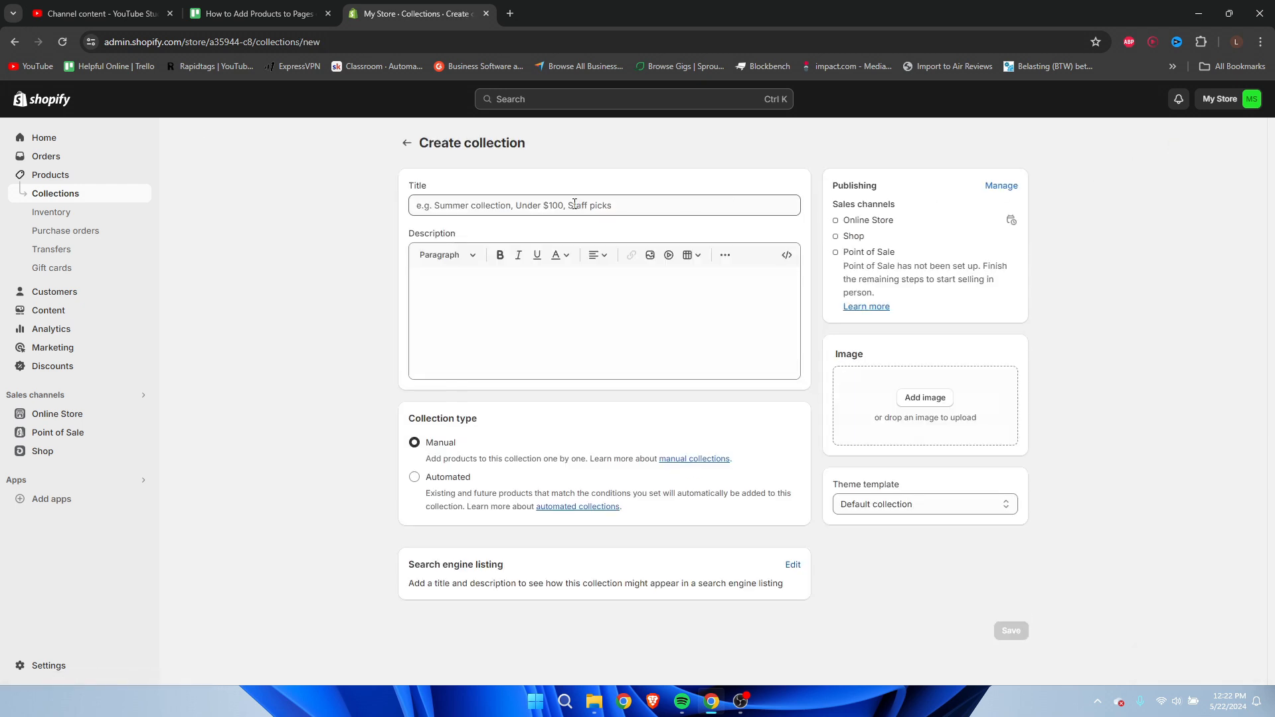
{"action": "left_click", "coordinate": [490, 205]}
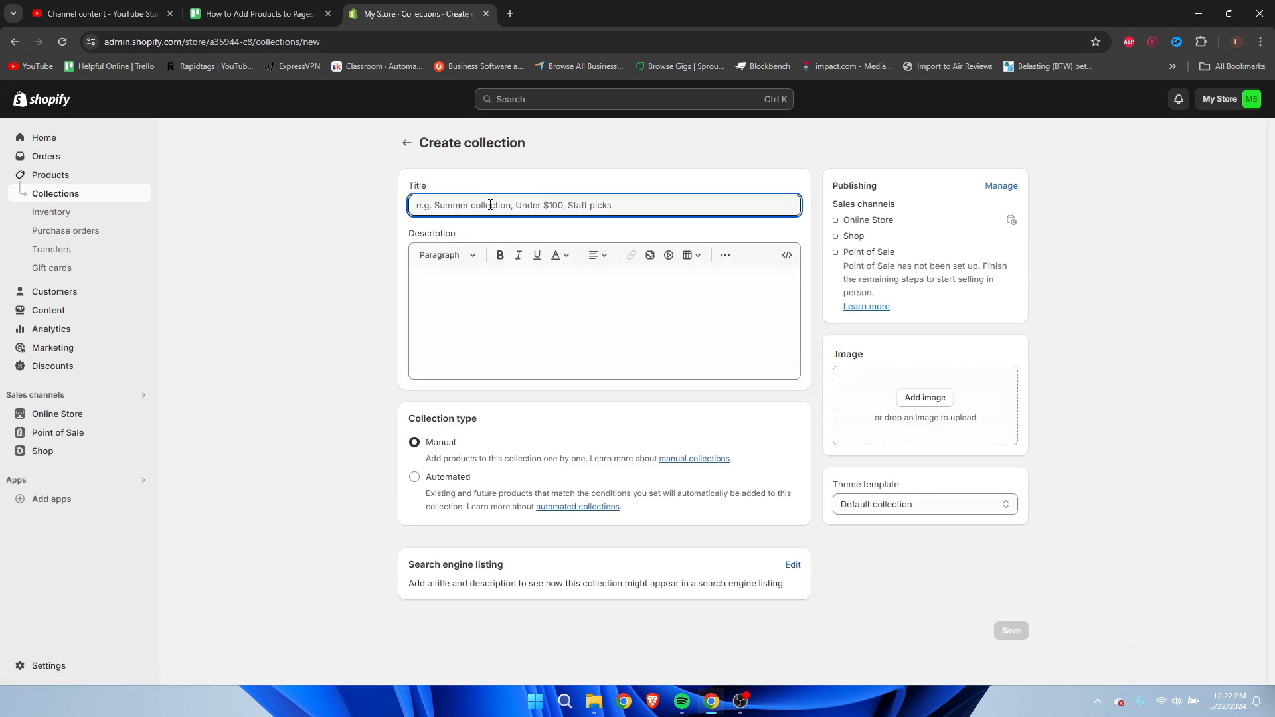
{"action": "type", "text": "T-Shirts"}
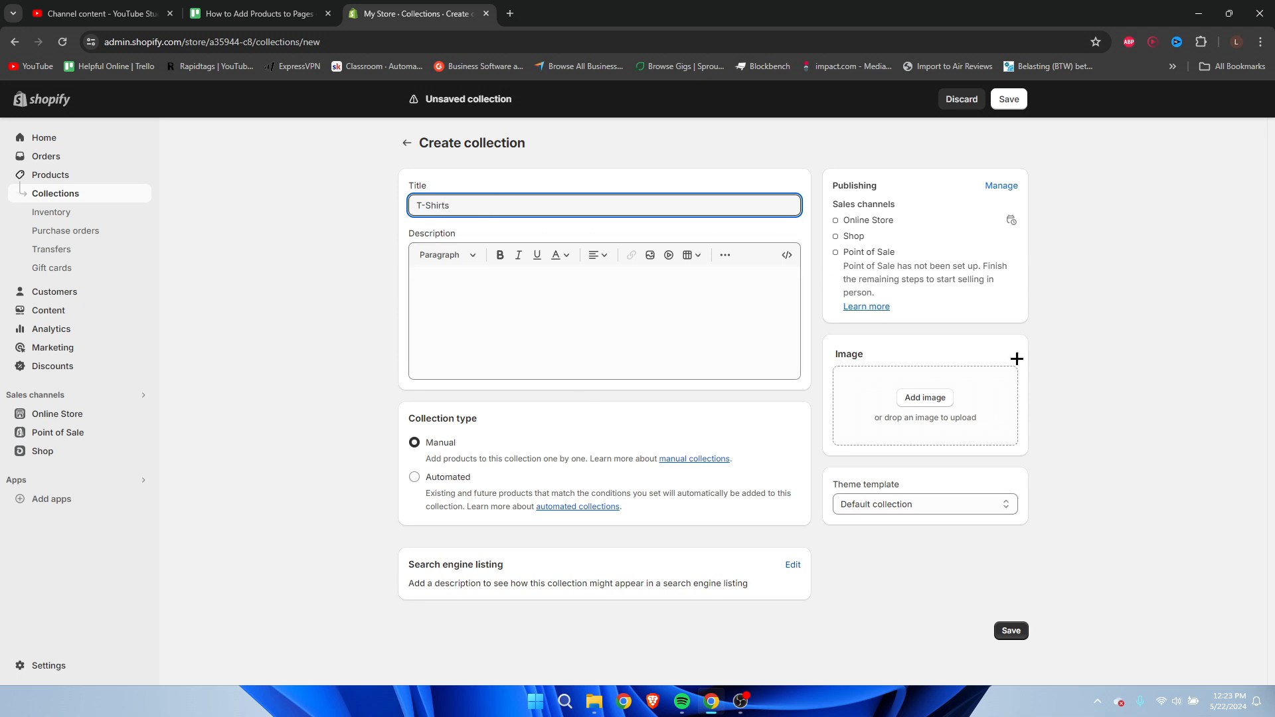
{"action": "left_click", "coordinate": [1015, 103]}
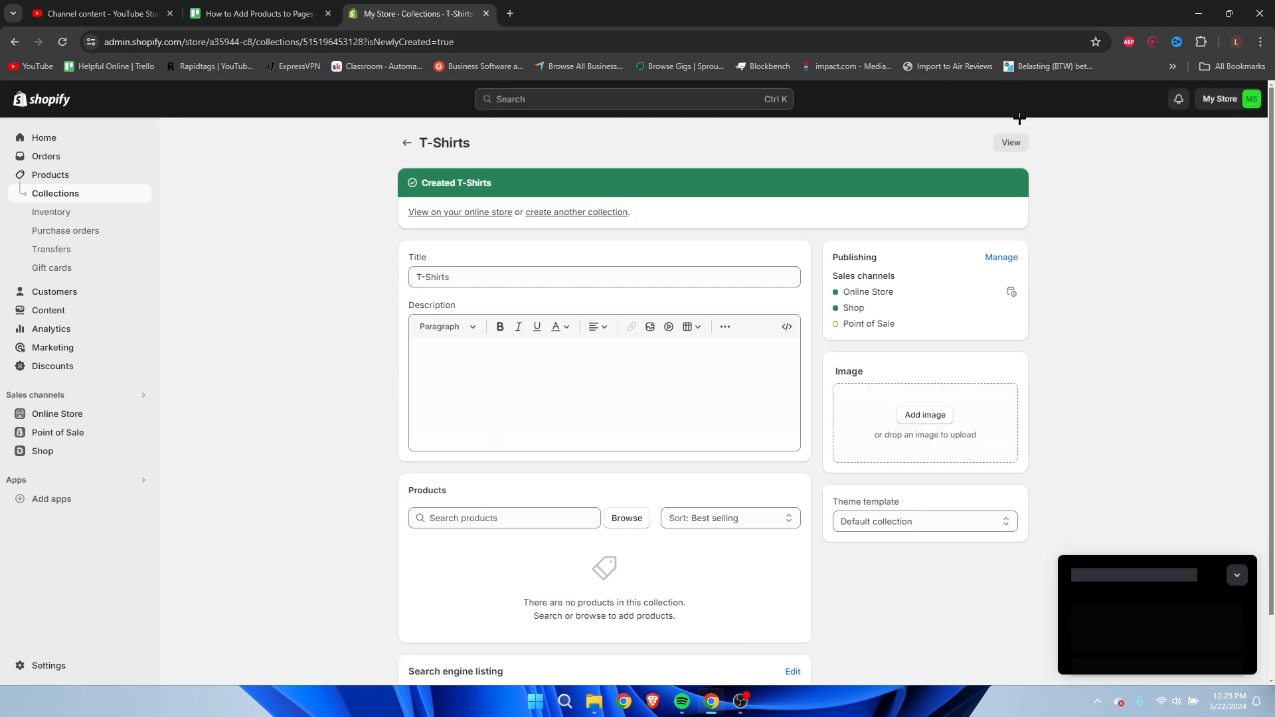
Step: Assign the T-Shirt product to the T-Shirts collection, remove it from the Home page collection, and save the product
{"action": "left_click", "coordinate": [50, 176]}
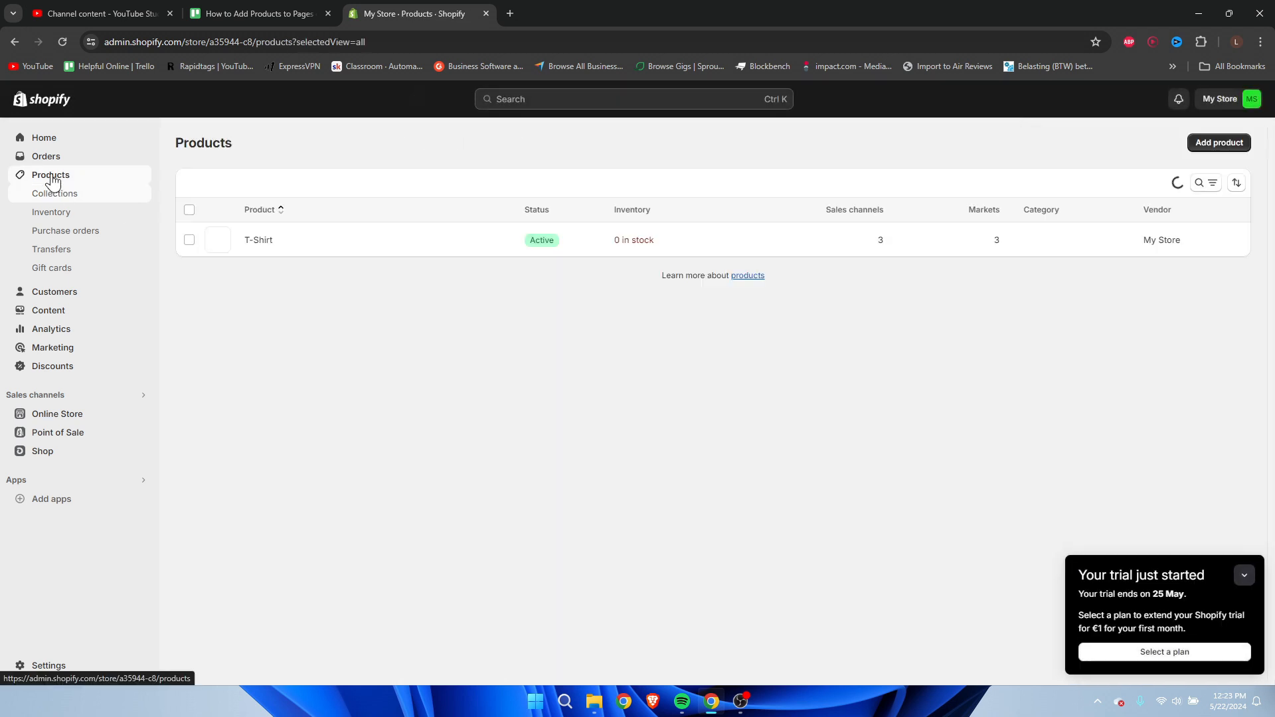
{"action": "left_click", "coordinate": [259, 240]}
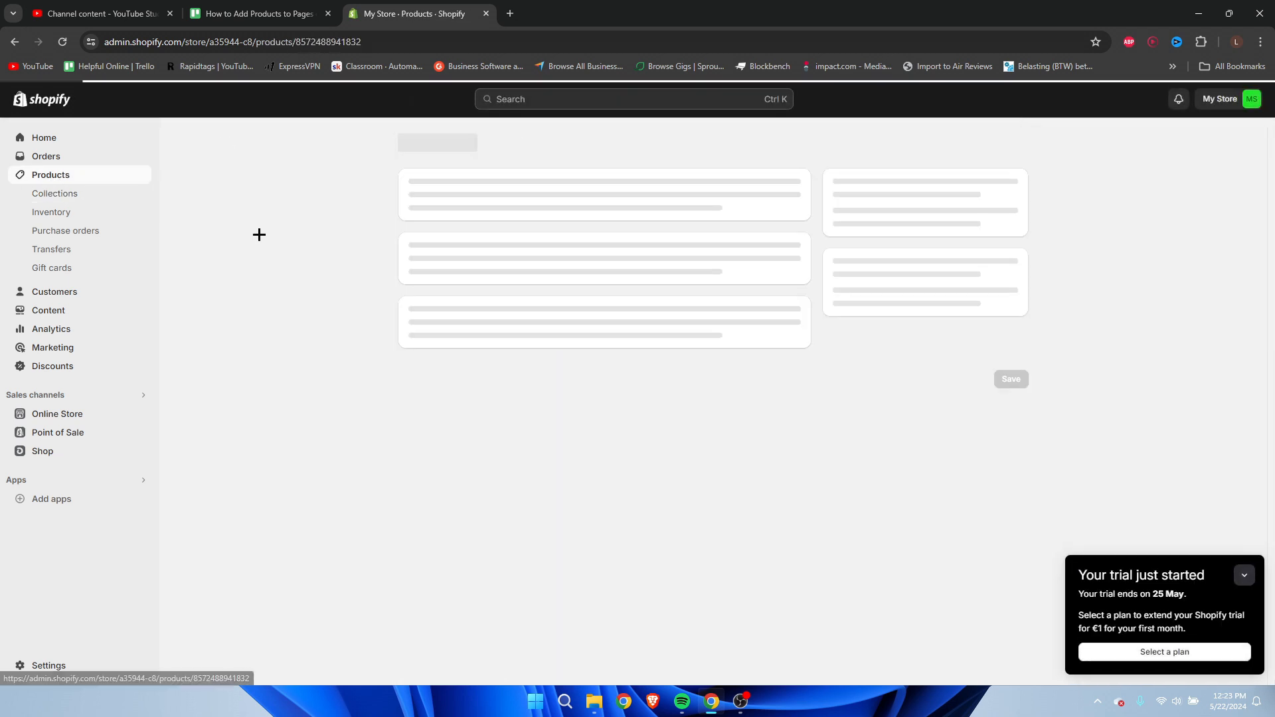
{"action": "scroll", "coordinate": [1125, 398], "scroll_direction": "down", "scroll_amount": 4}
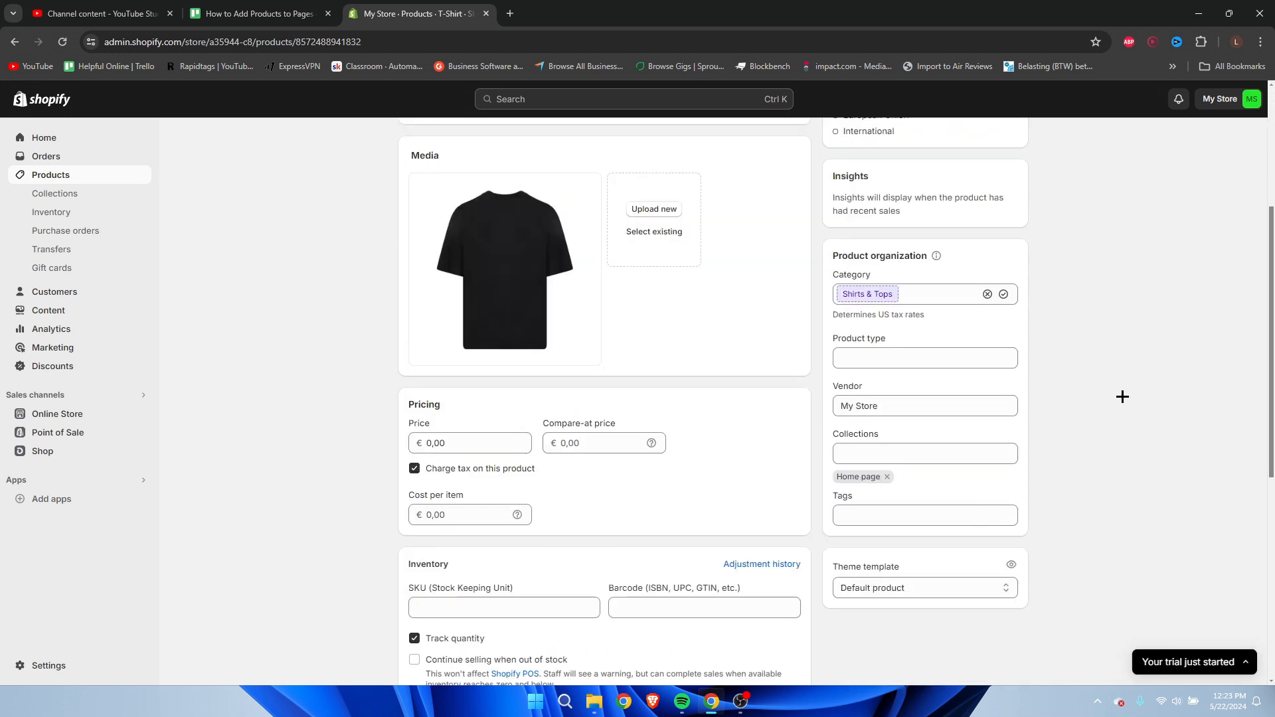
{"action": "left_click", "coordinate": [891, 457]}
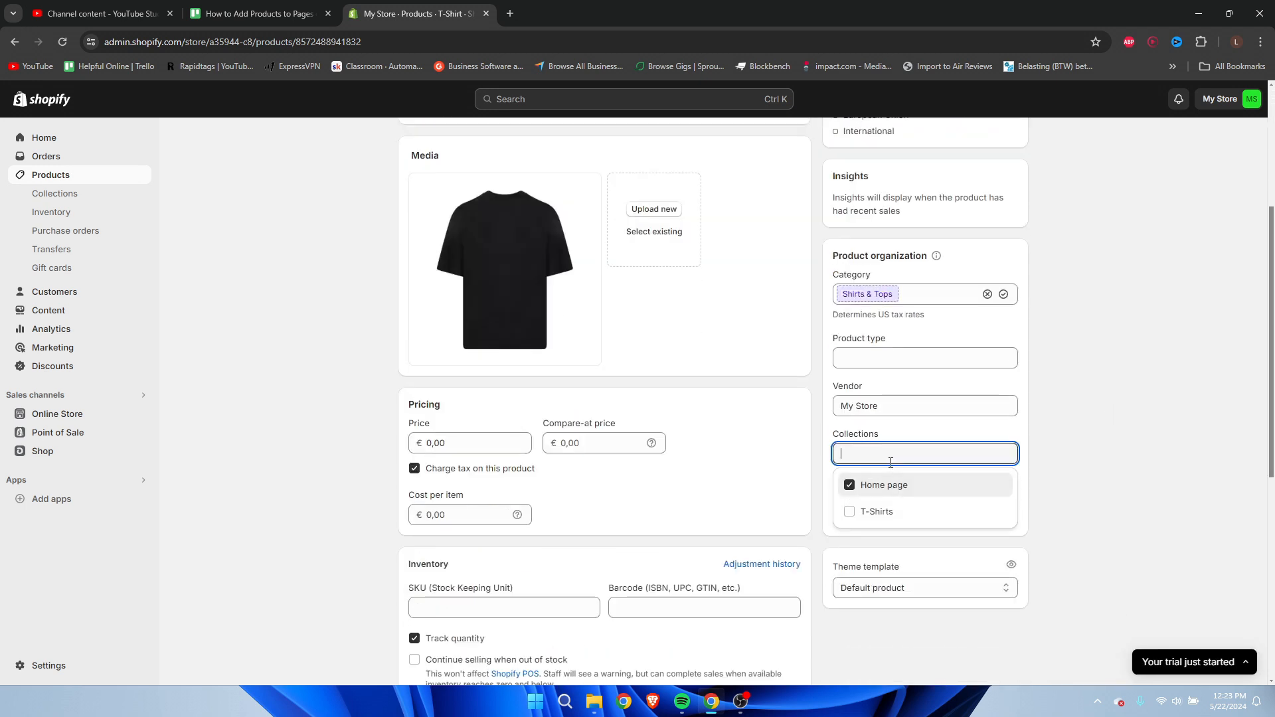
{"action": "left_click", "coordinate": [878, 512]}
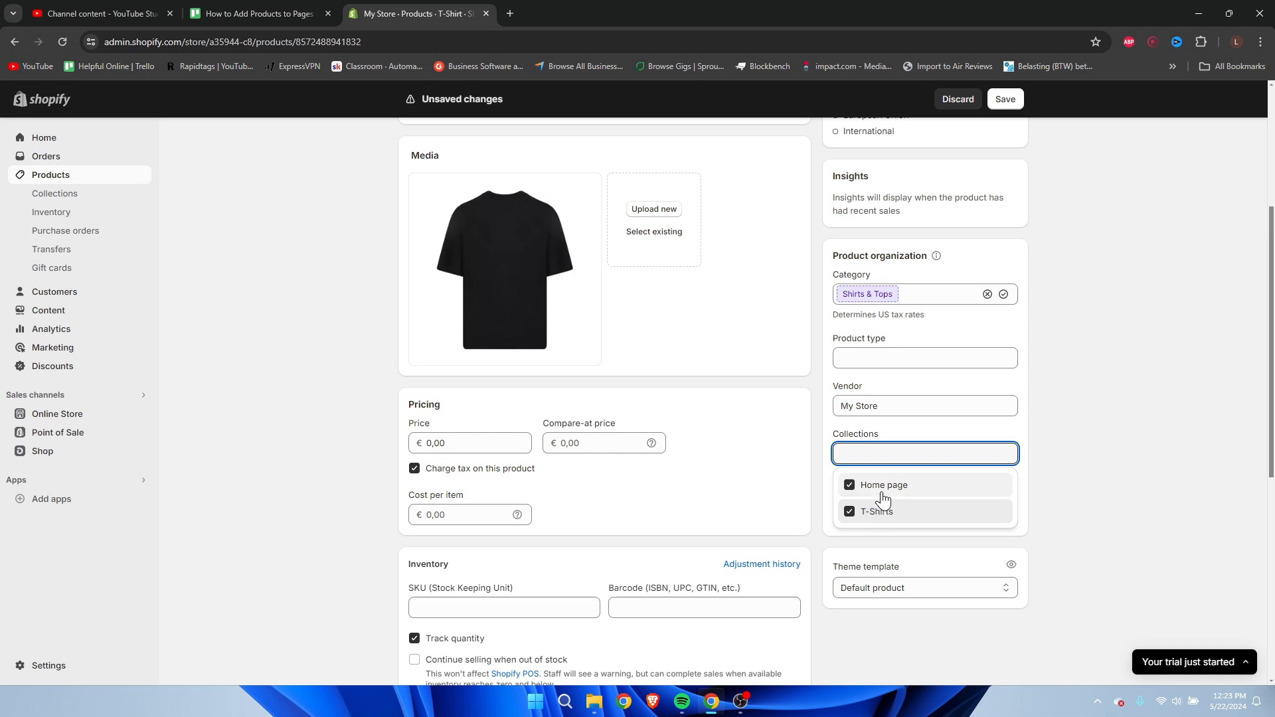
{"action": "left_click", "coordinate": [849, 486]}
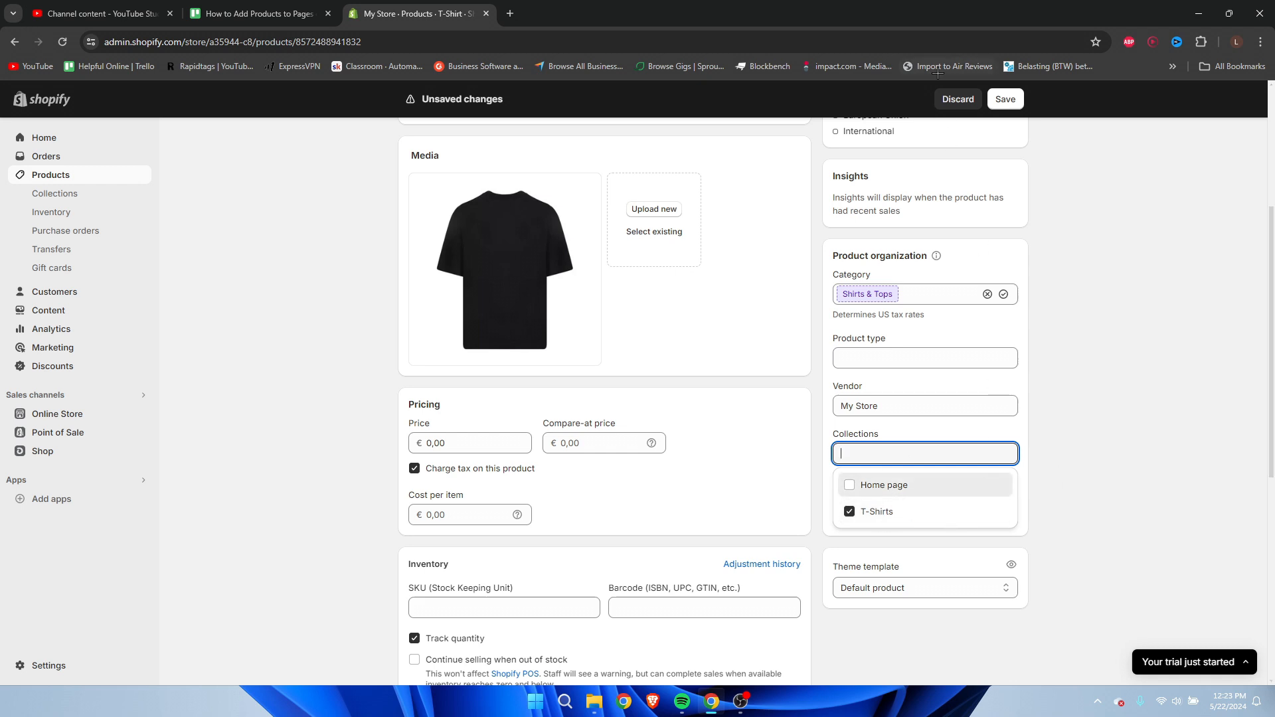
{"action": "left_click", "coordinate": [1004, 99]}
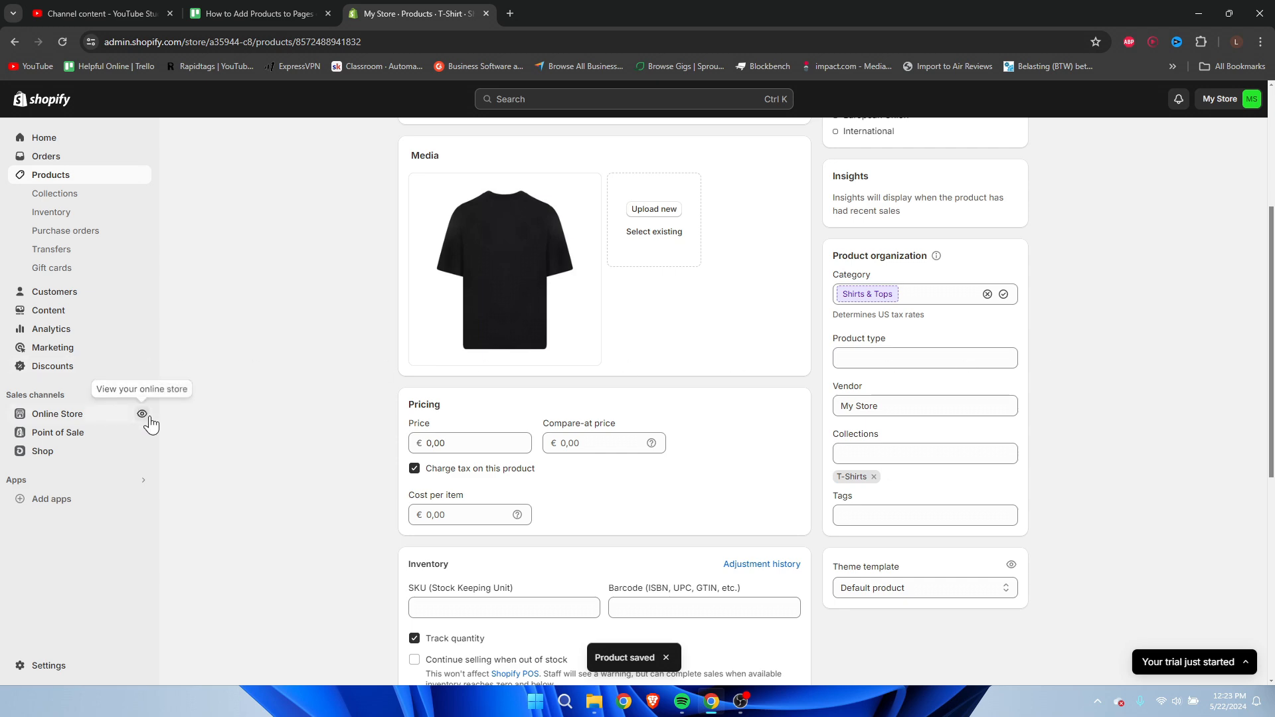
Step: Open the online store again, reload it to check the home page's Featured products after the collection change, and close it
{"action": "left_click", "coordinate": [146, 416]}
{"action": "scroll", "coordinate": [235, 417], "scroll_direction": "down", "scroll_amount": 6}
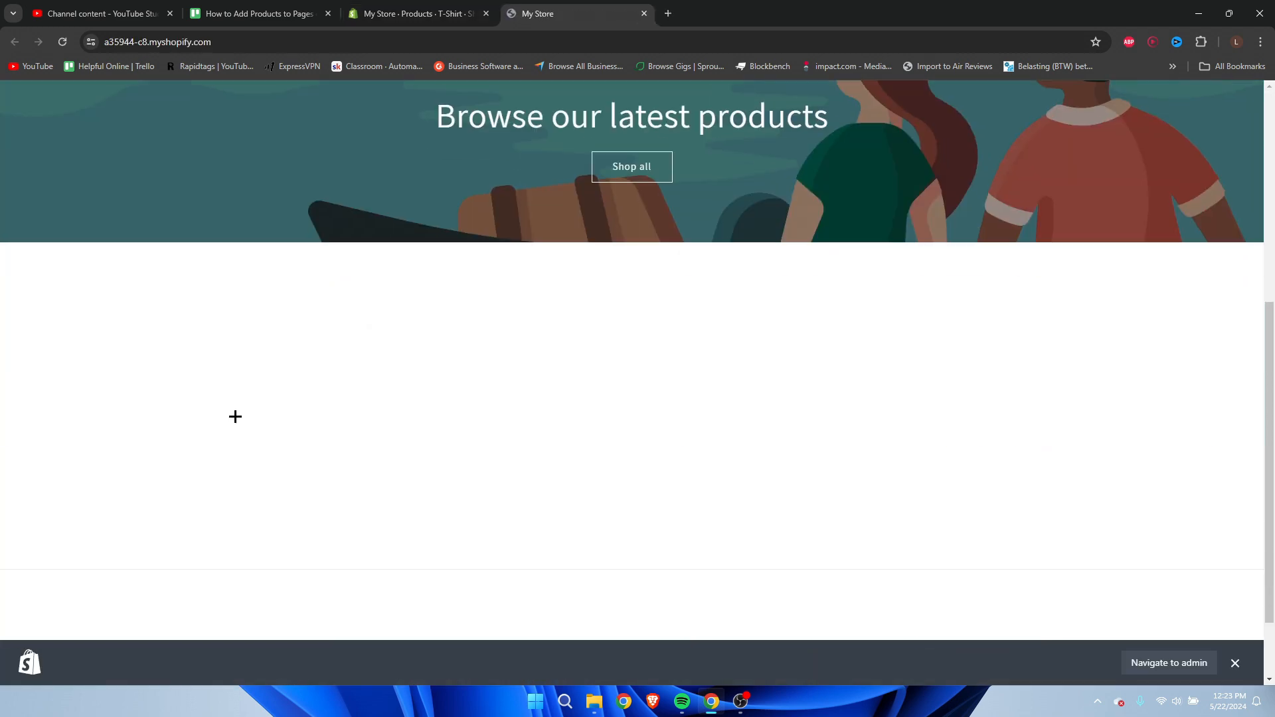
{"action": "left_click", "coordinate": [62, 42]}
{"action": "left_click", "coordinate": [62, 42]}
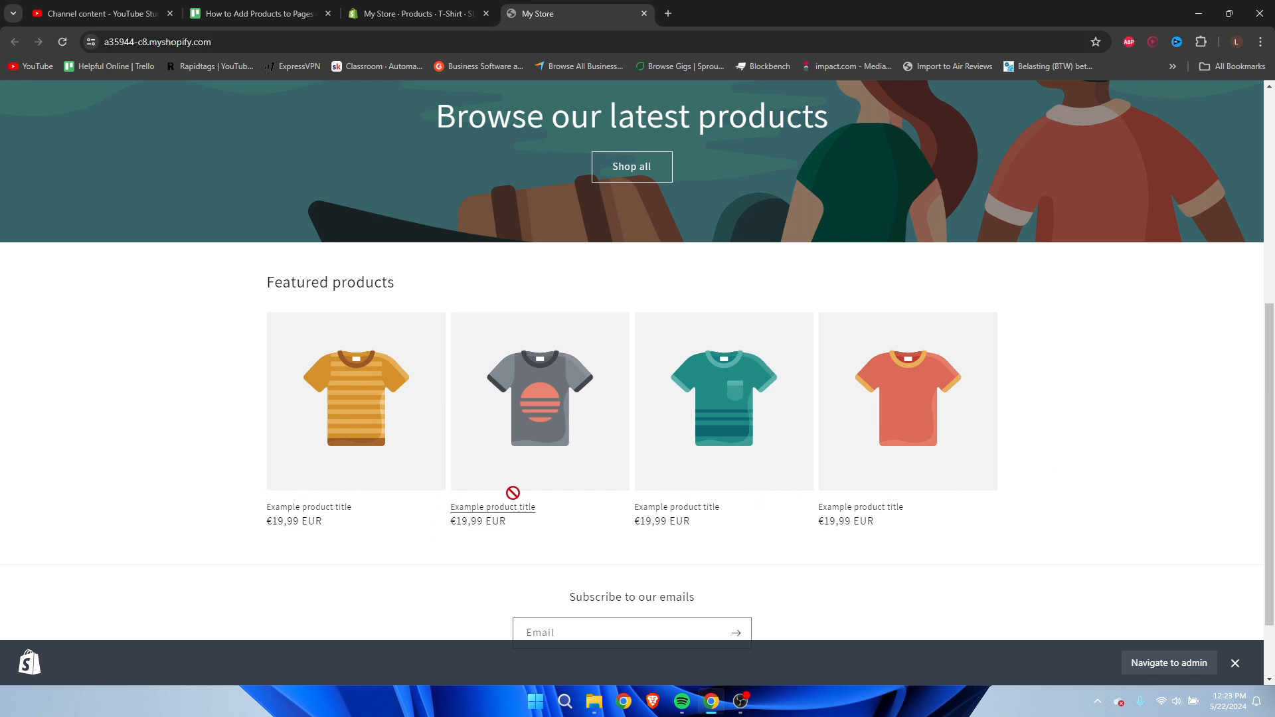
{"action": "scroll", "coordinate": [691, 512], "scroll_direction": "up", "scroll_amount": 5}
{"action": "scroll", "coordinate": [598, 359], "scroll_direction": "down", "scroll_amount": 6}
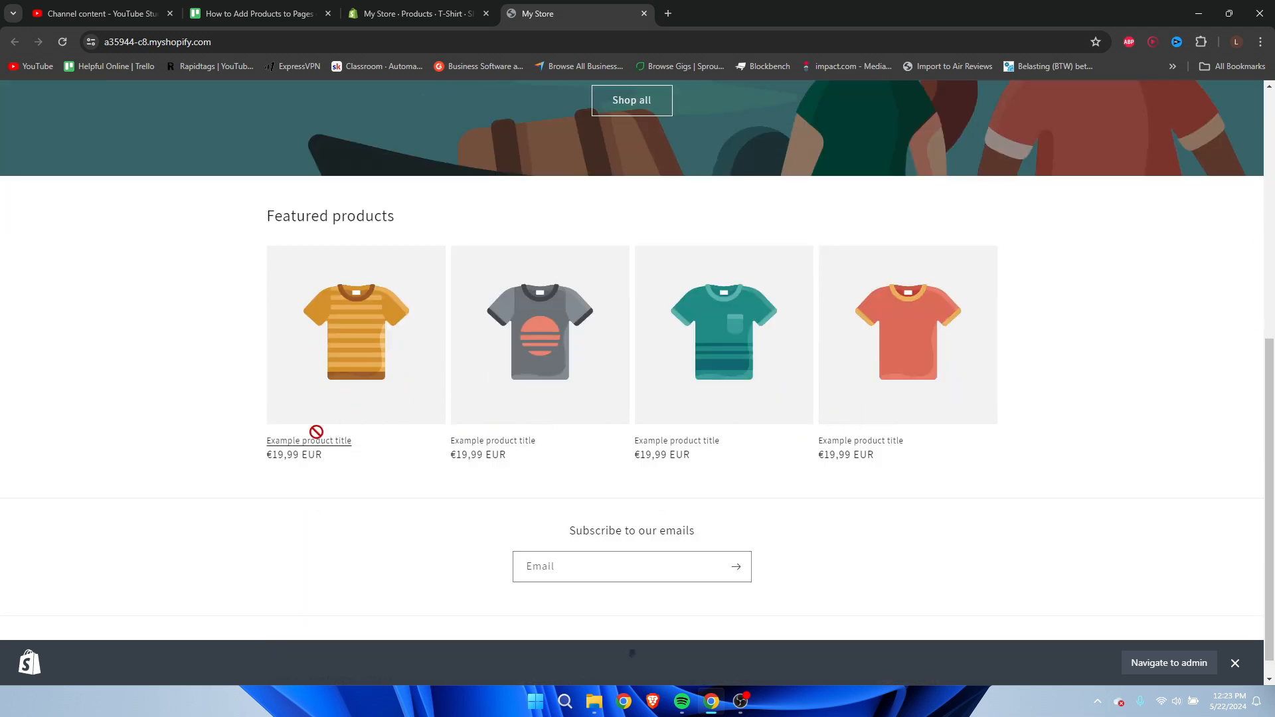
{"action": "scroll", "coordinate": [638, 376], "scroll_direction": "up", "scroll_amount": 7}
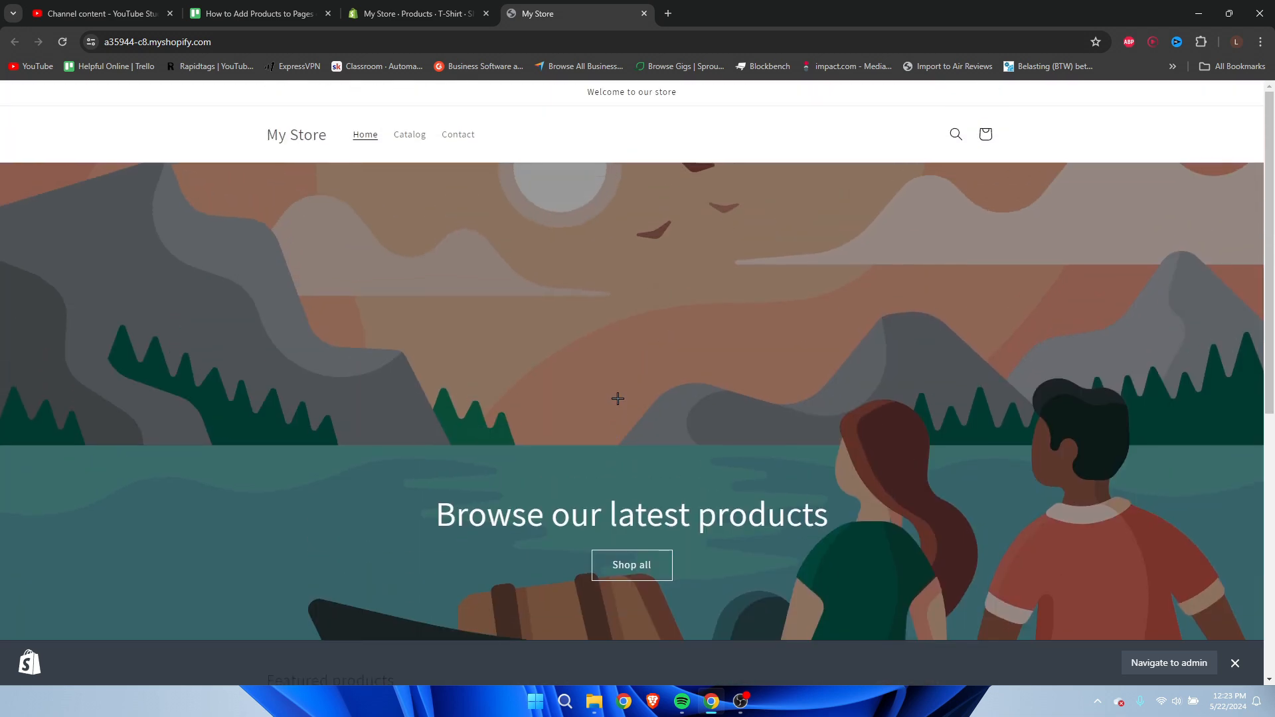
{"action": "left_click", "coordinate": [643, 13]}
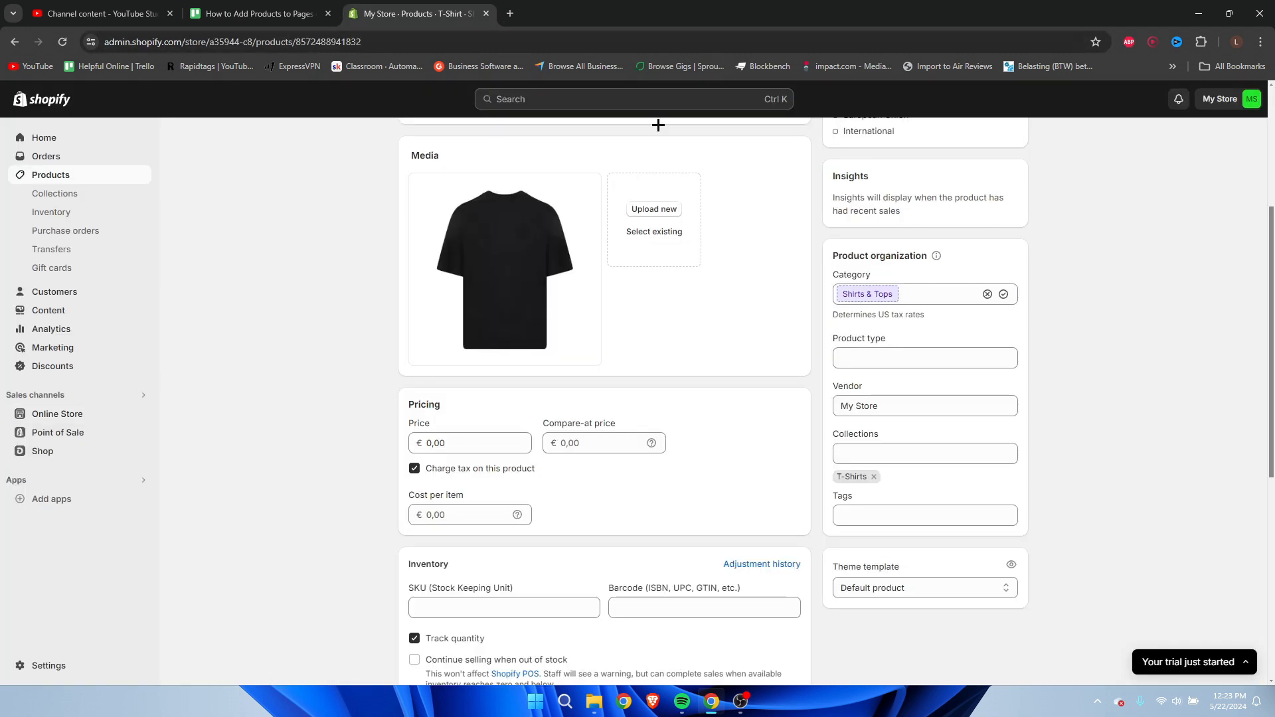
Step: Add a visible online store page titled "T-Shirts" with the Default page template and save it
{"action": "left_click", "coordinate": [57, 414]}
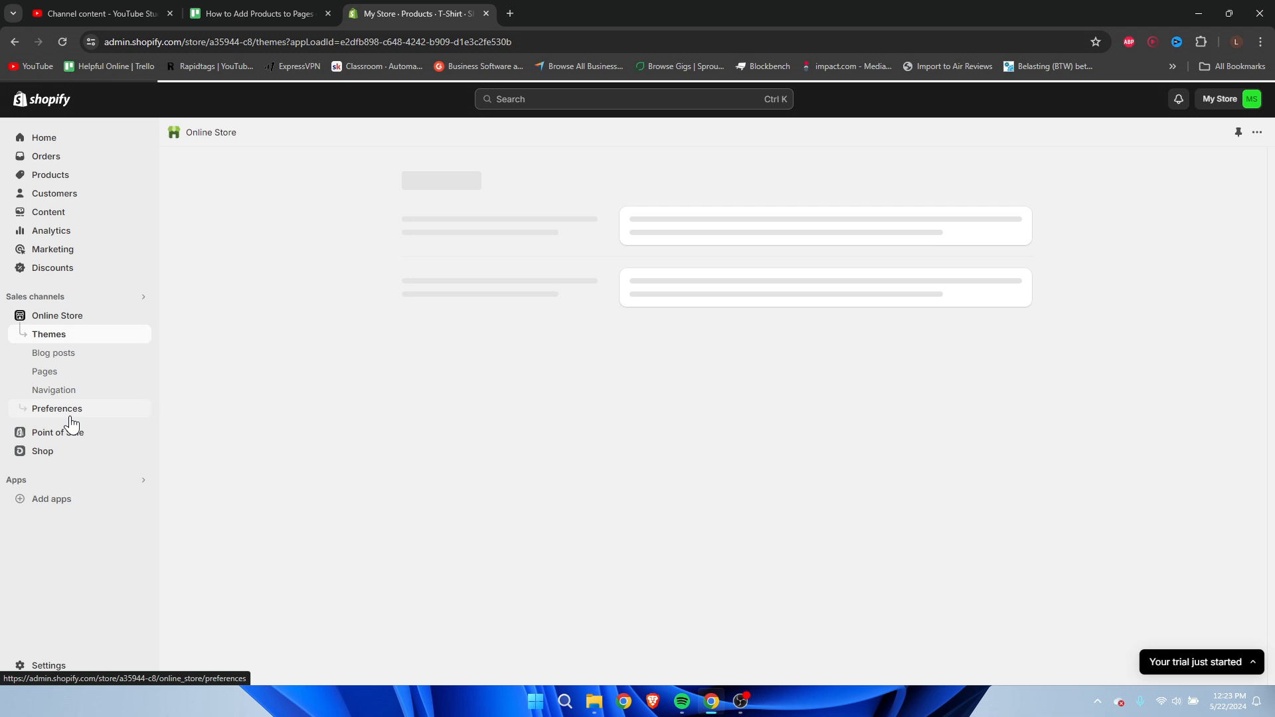
{"action": "left_click", "coordinate": [53, 372]}
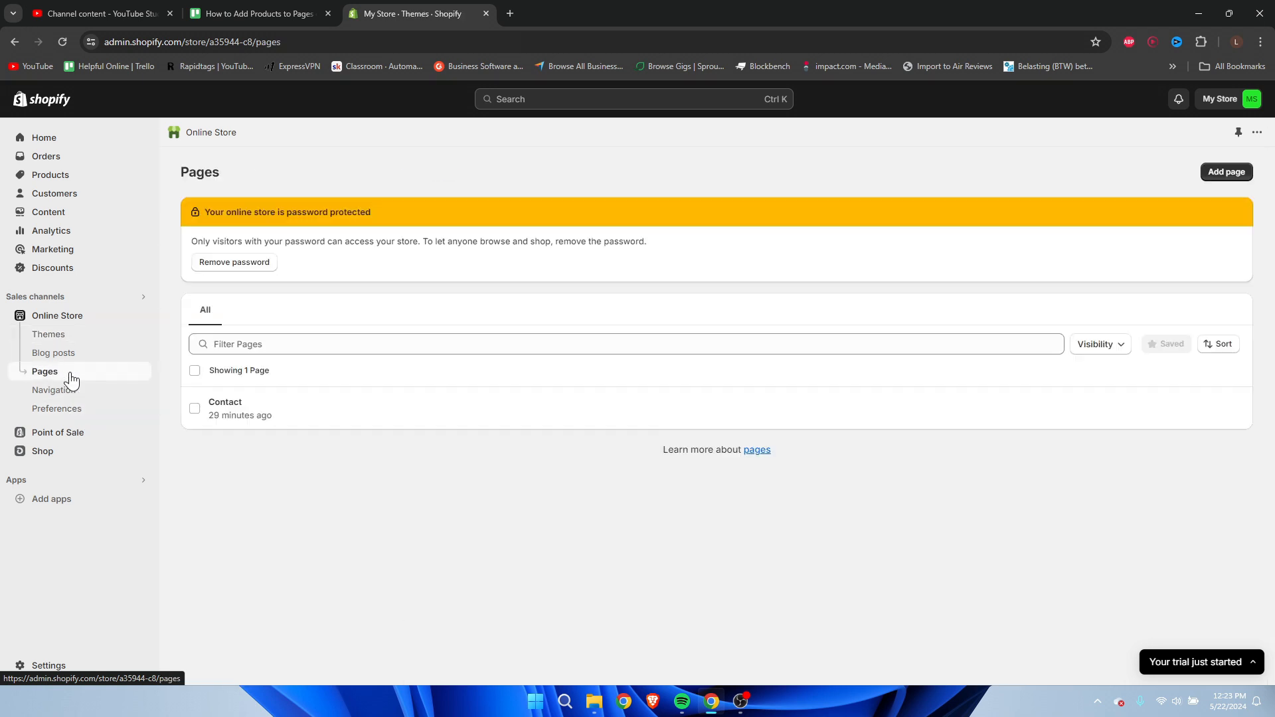
{"action": "left_click", "coordinate": [1231, 176]}
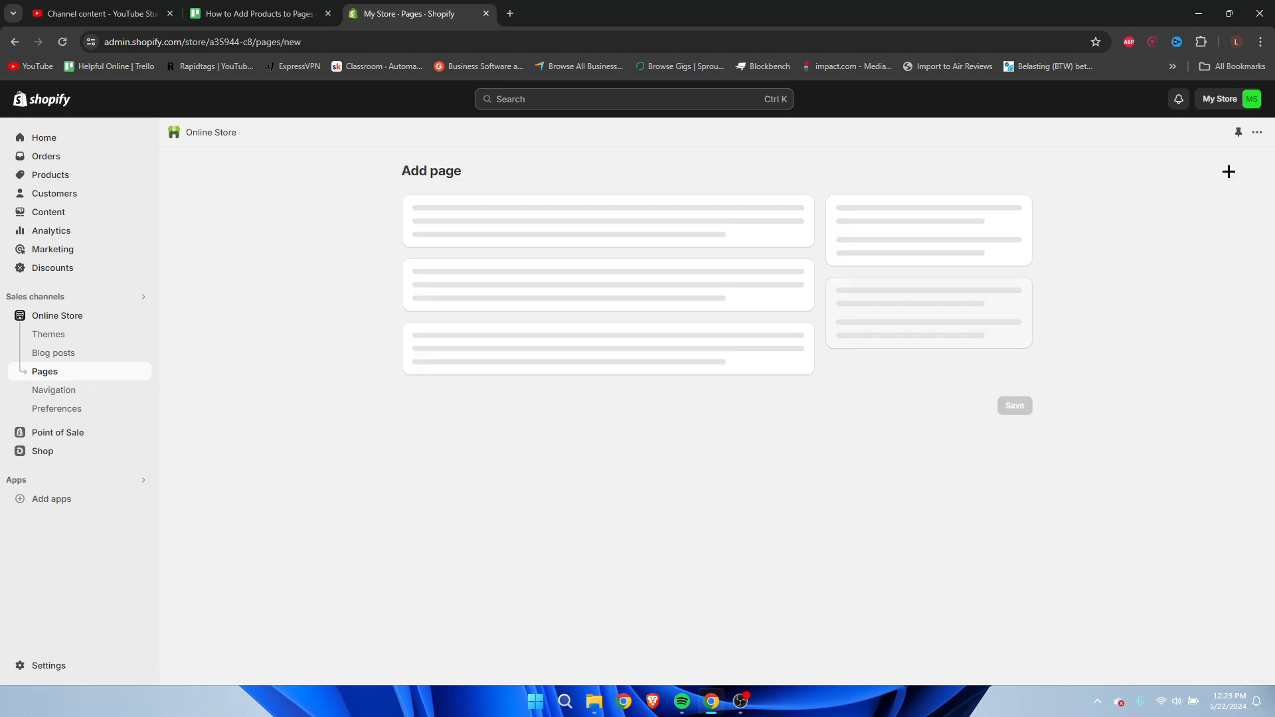
{"action": "left_click", "coordinate": [571, 233]}
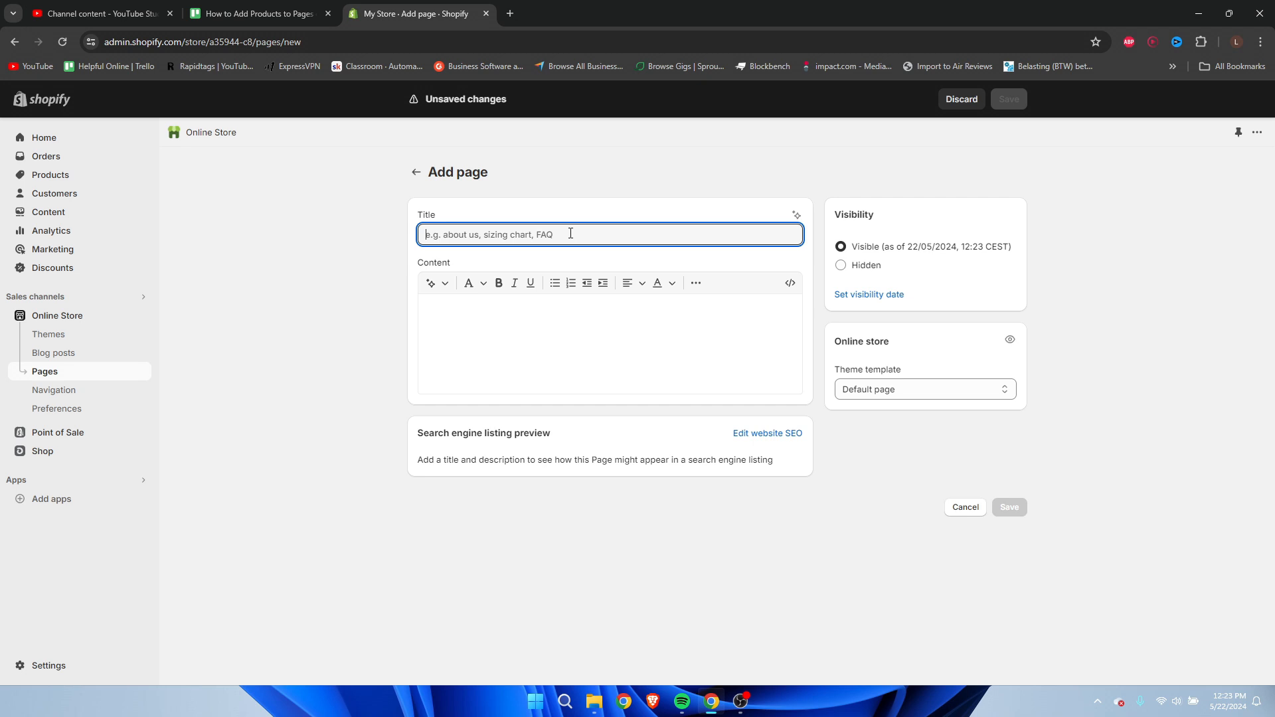
{"action": "type", "text": "T-Shirts"}
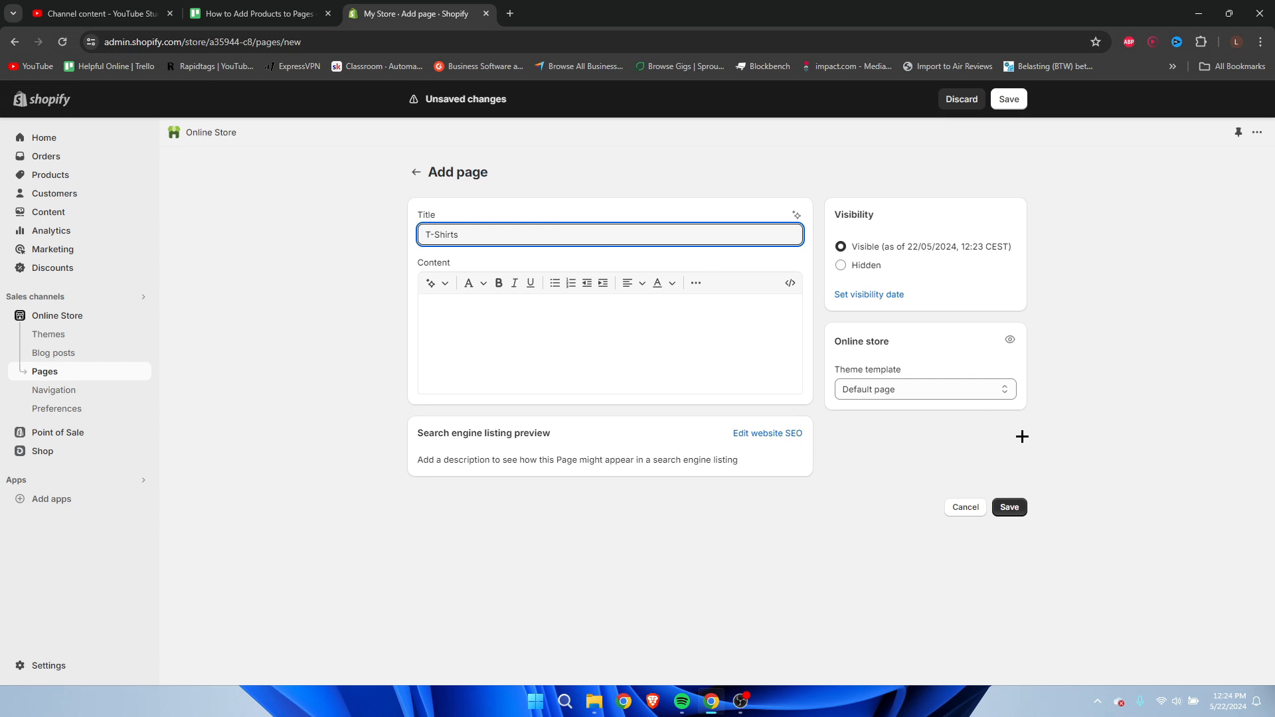
{"action": "left_click", "coordinate": [1023, 507]}
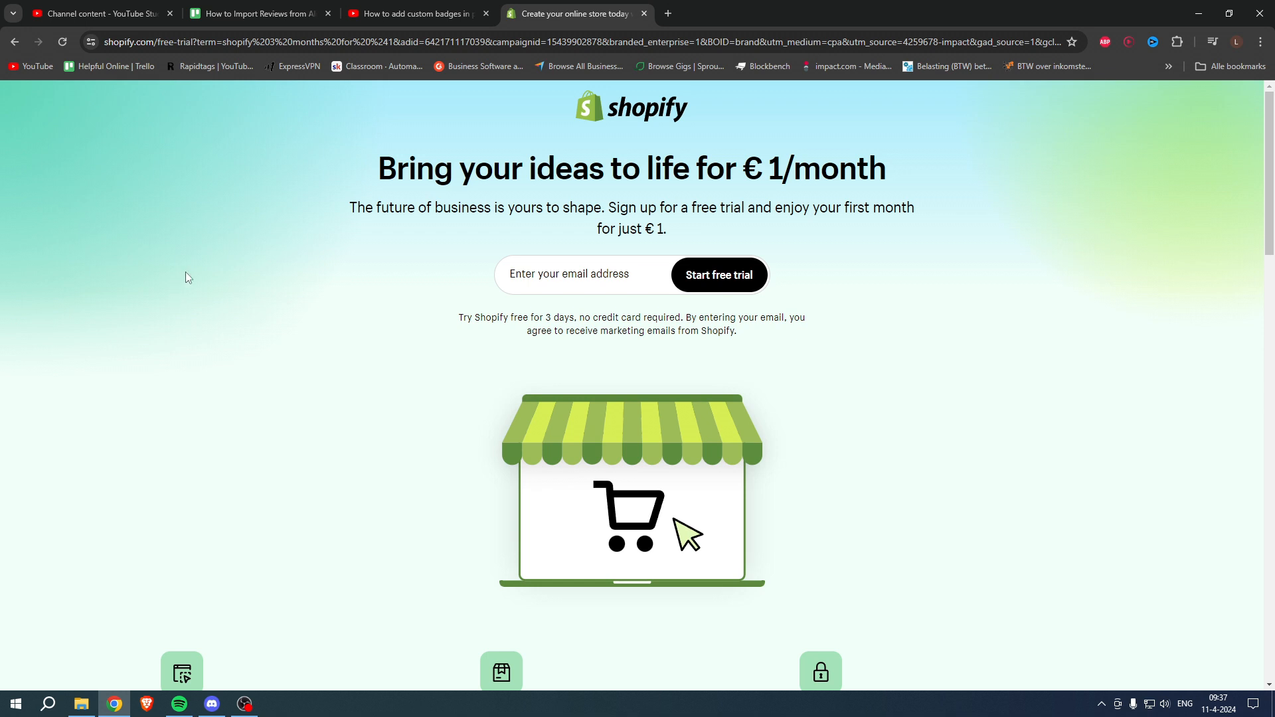
{"action": "left_click_drag", "start_coordinate": [375, 169], "coordinate": [884, 165]}
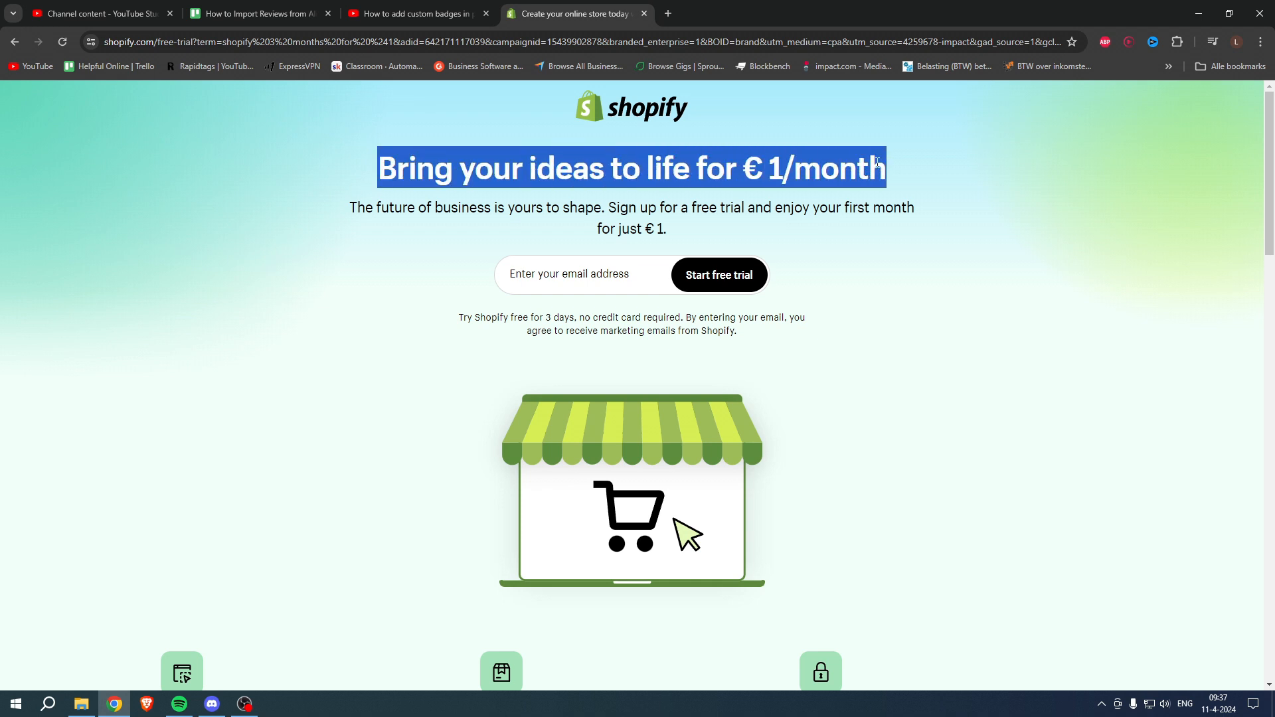
{"action": "left_click", "coordinate": [872, 174]}
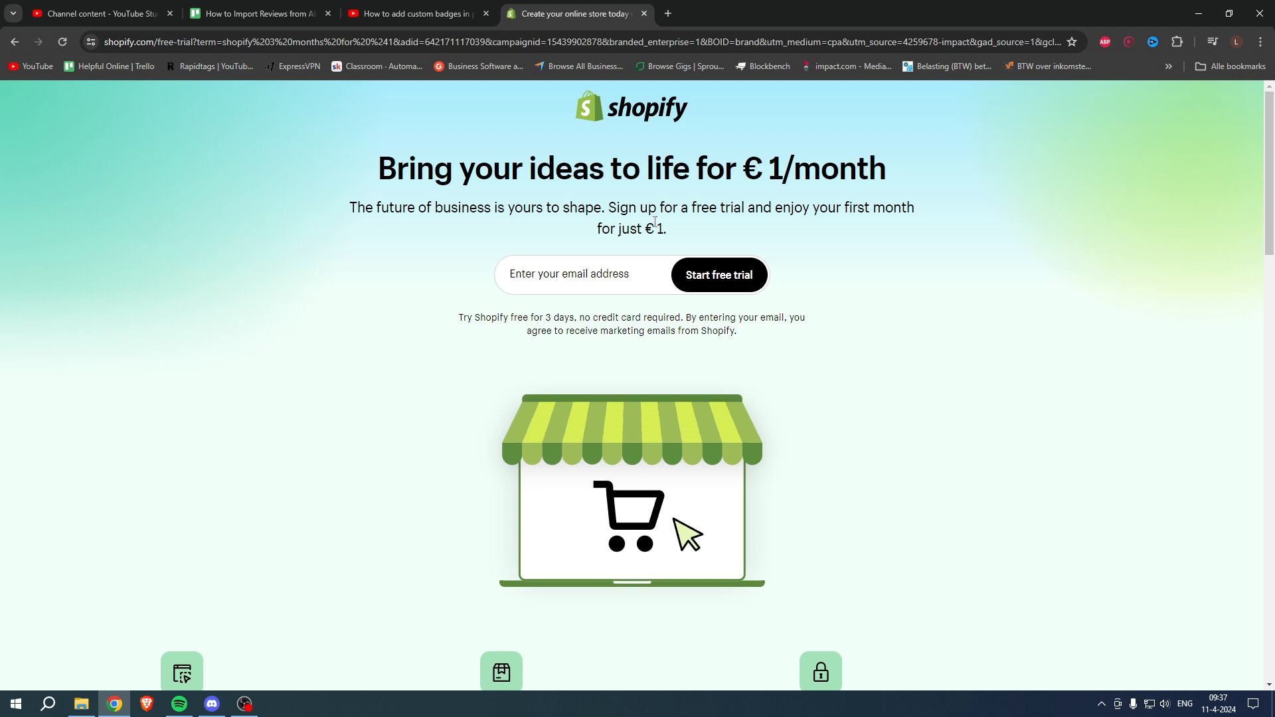
{"action": "left_click_drag", "start_coordinate": [612, 208], "coordinate": [921, 213]}
{"action": "left_click_drag", "start_coordinate": [598, 228], "coordinate": [676, 233]}
{"action": "left_click", "coordinate": [677, 231]}
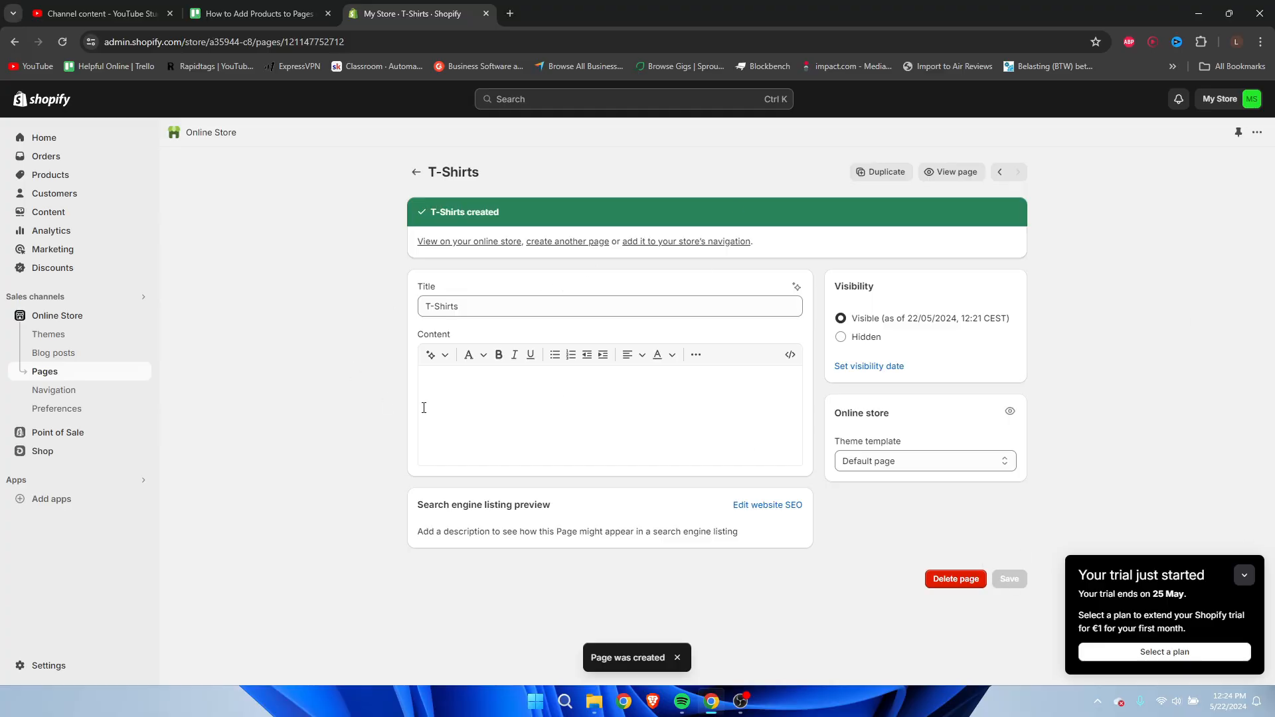
Step: Add a T-Shirts item linked to the T-Shirts page to the store's Main menu and save the menu
{"action": "left_click", "coordinate": [68, 397]}
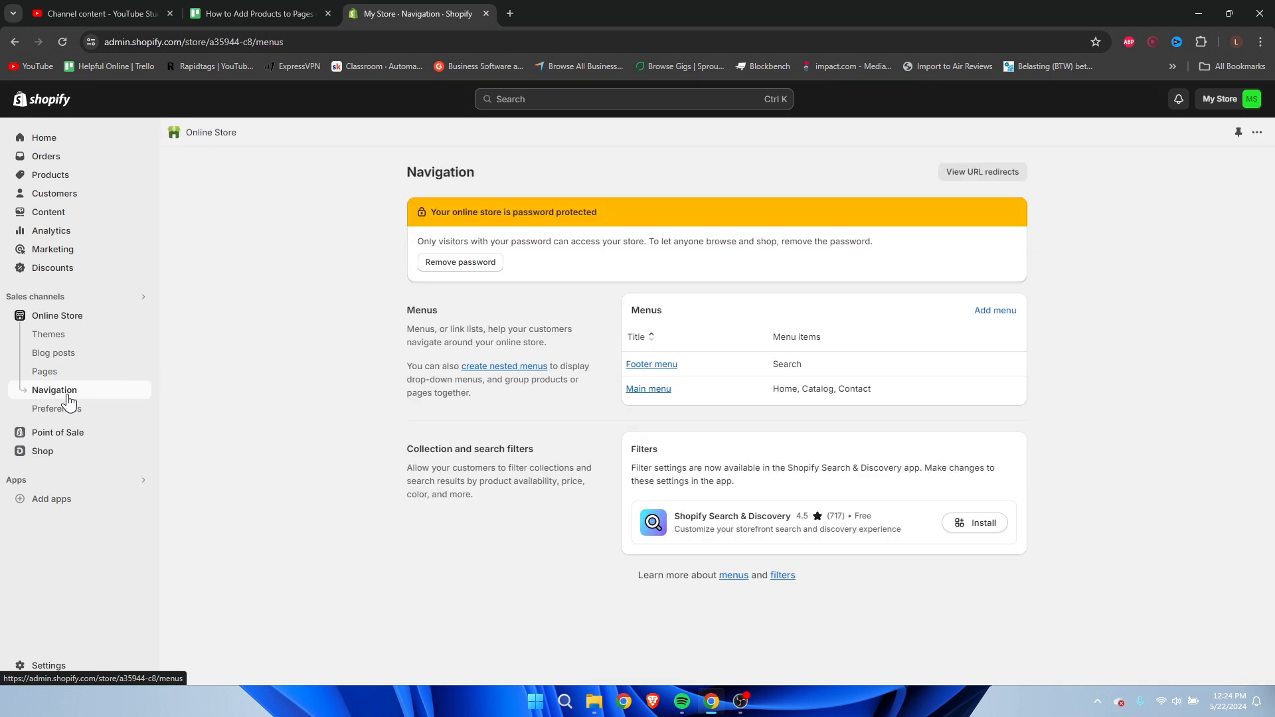
{"action": "left_click", "coordinate": [657, 393]}
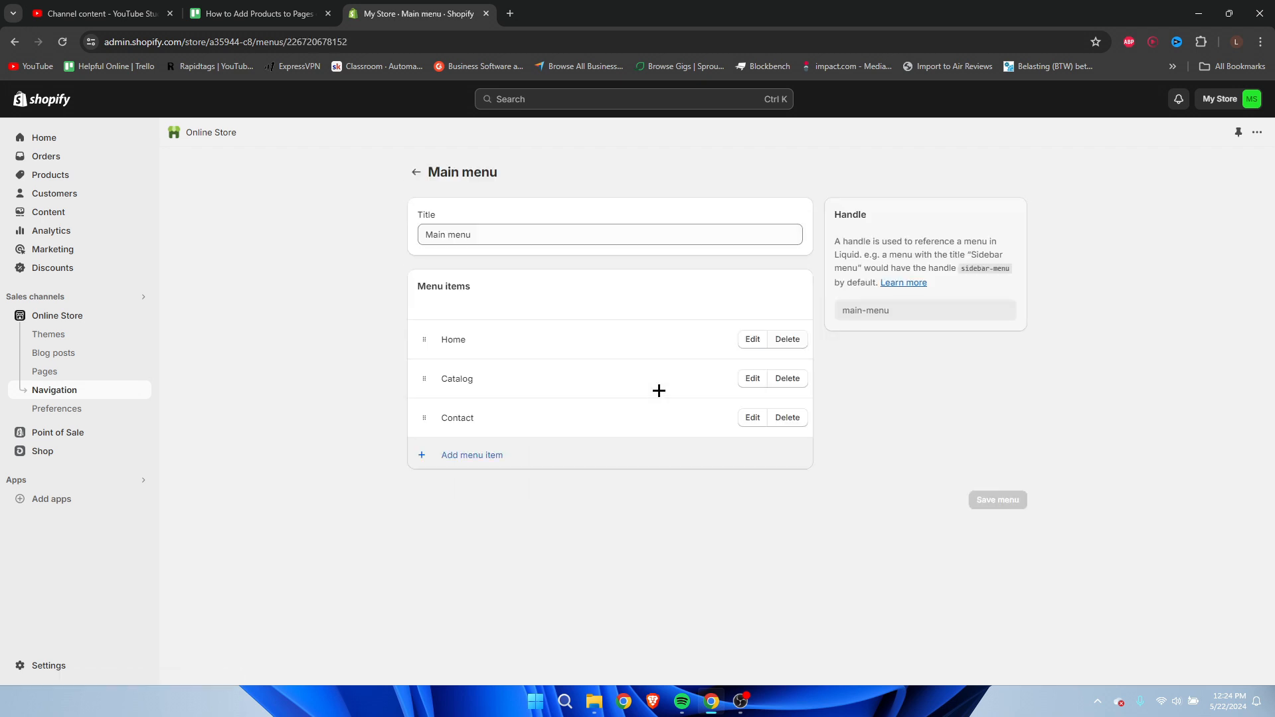
{"action": "left_click", "coordinate": [497, 457]}
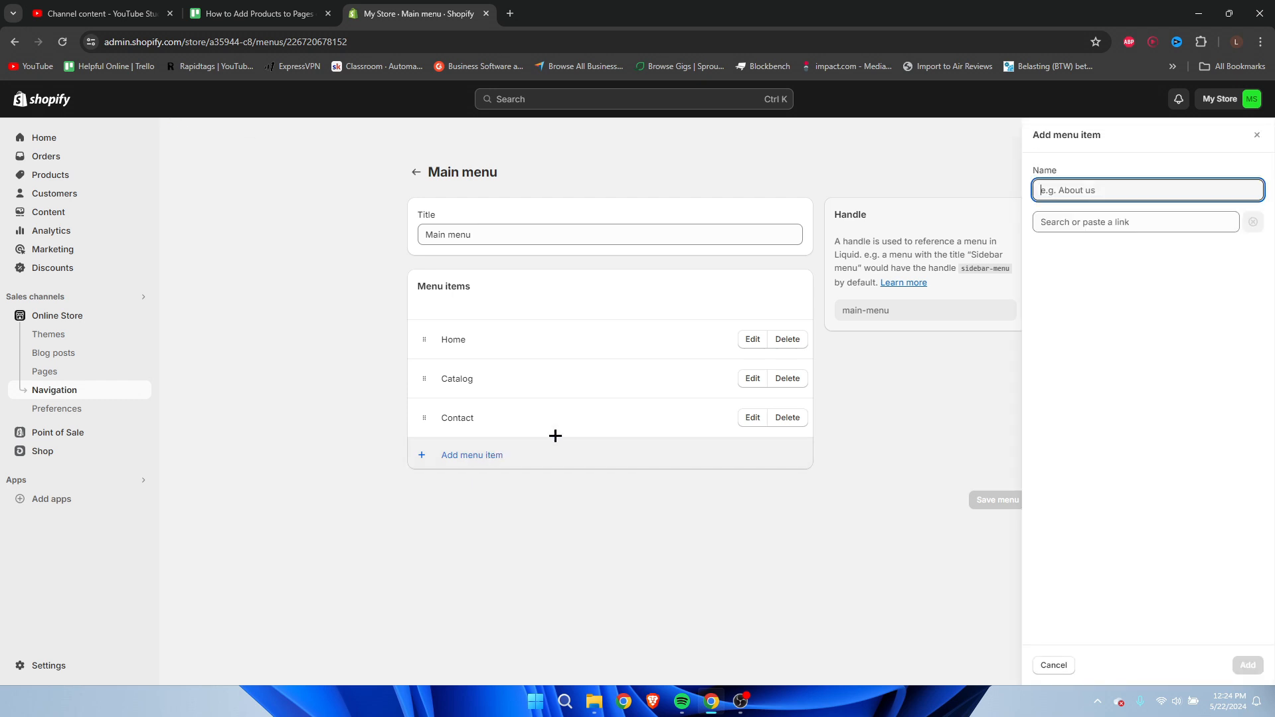
{"action": "left_click", "coordinate": [1079, 222]}
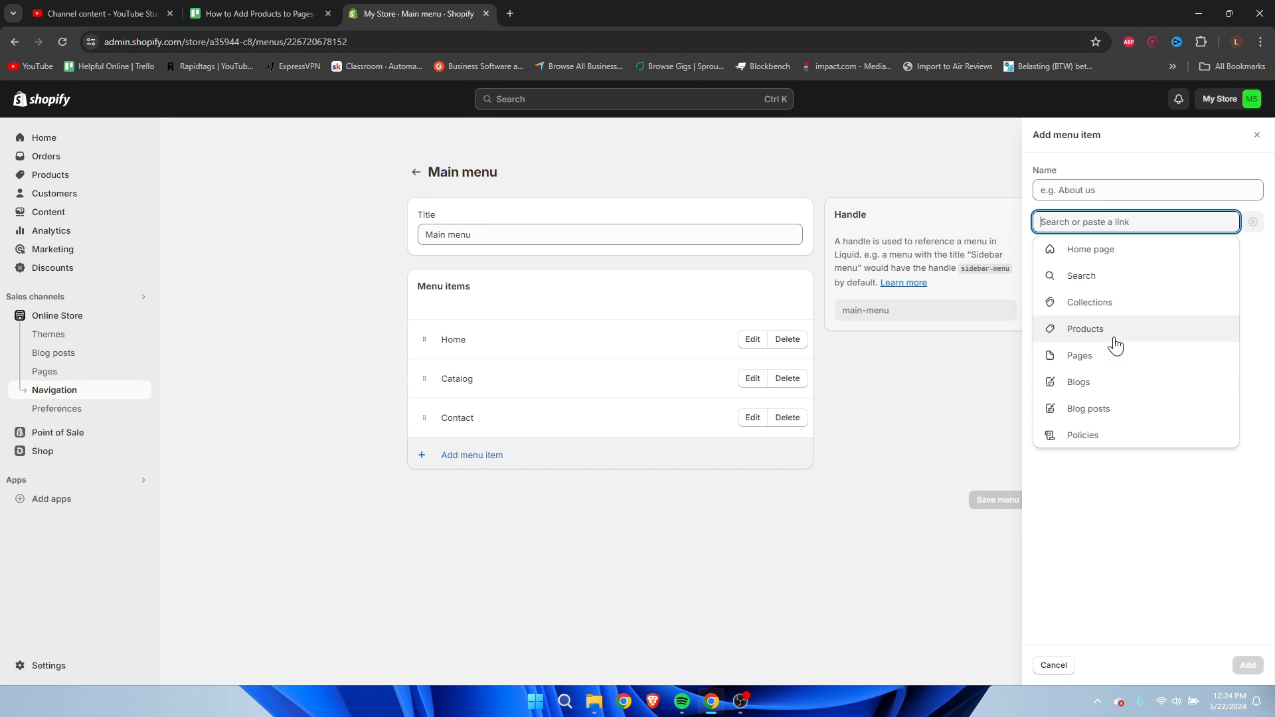
{"action": "left_click", "coordinate": [1073, 355]}
{"action": "left_click", "coordinate": [1065, 304]}
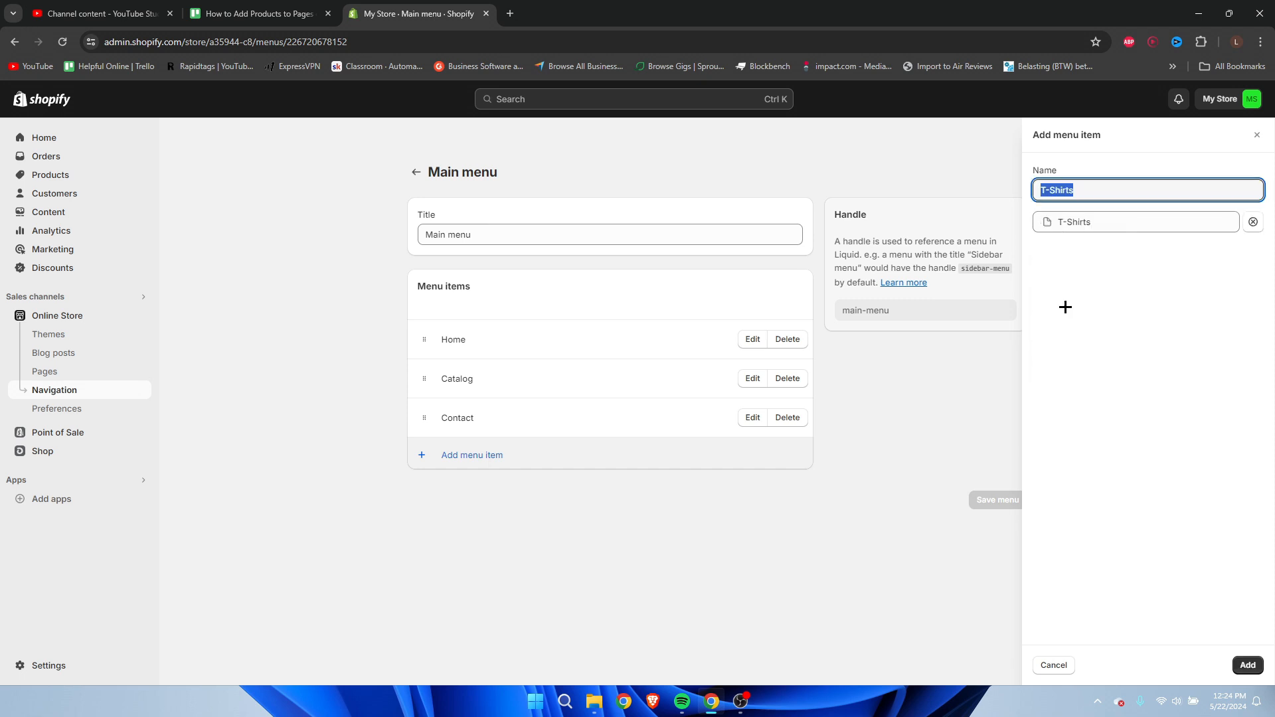
{"action": "left_click", "coordinate": [1248, 665]}
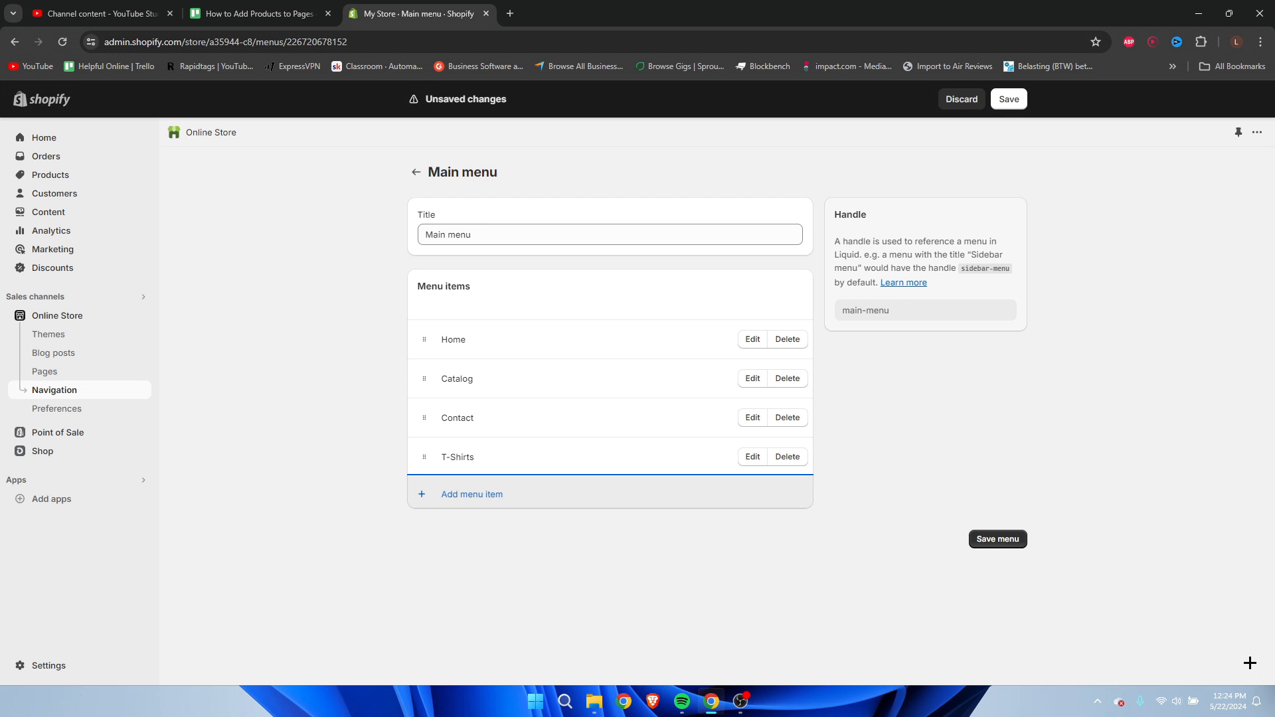
{"action": "left_click", "coordinate": [1009, 99]}
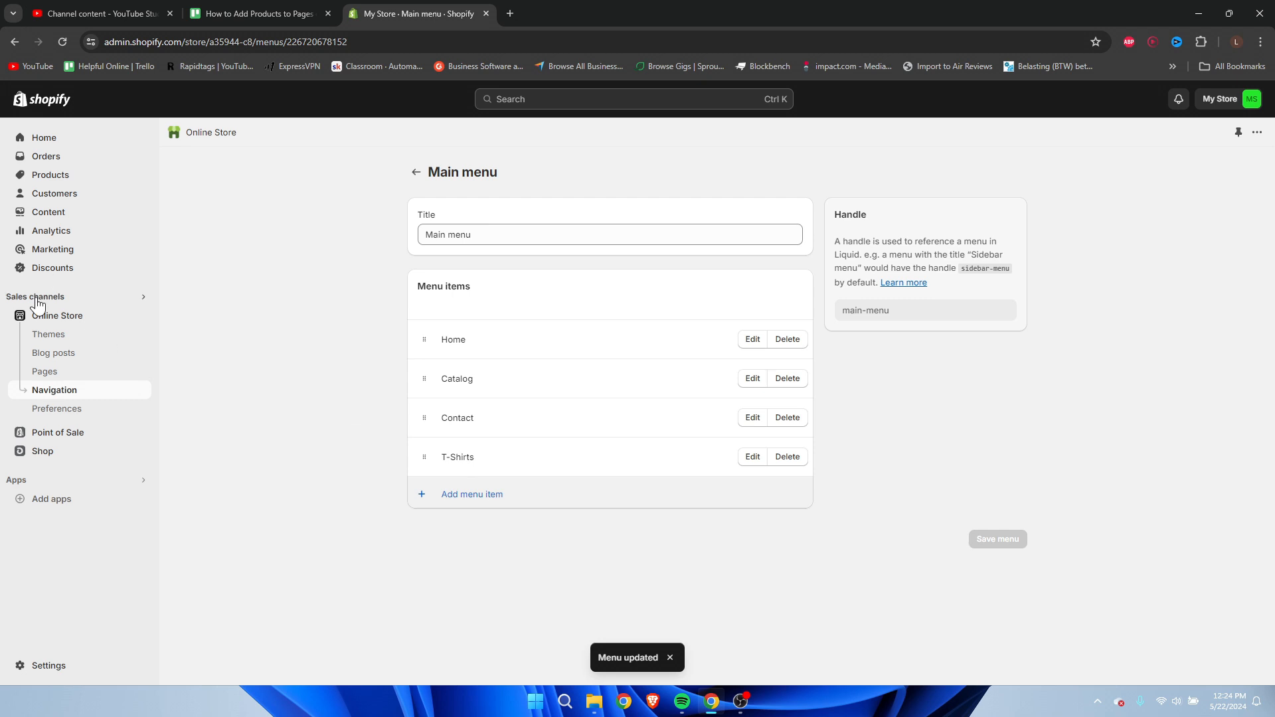
Step: Open the Dawn theme for customization and bring up the T-Shirts page in its preview
{"action": "left_click", "coordinate": [52, 332]}
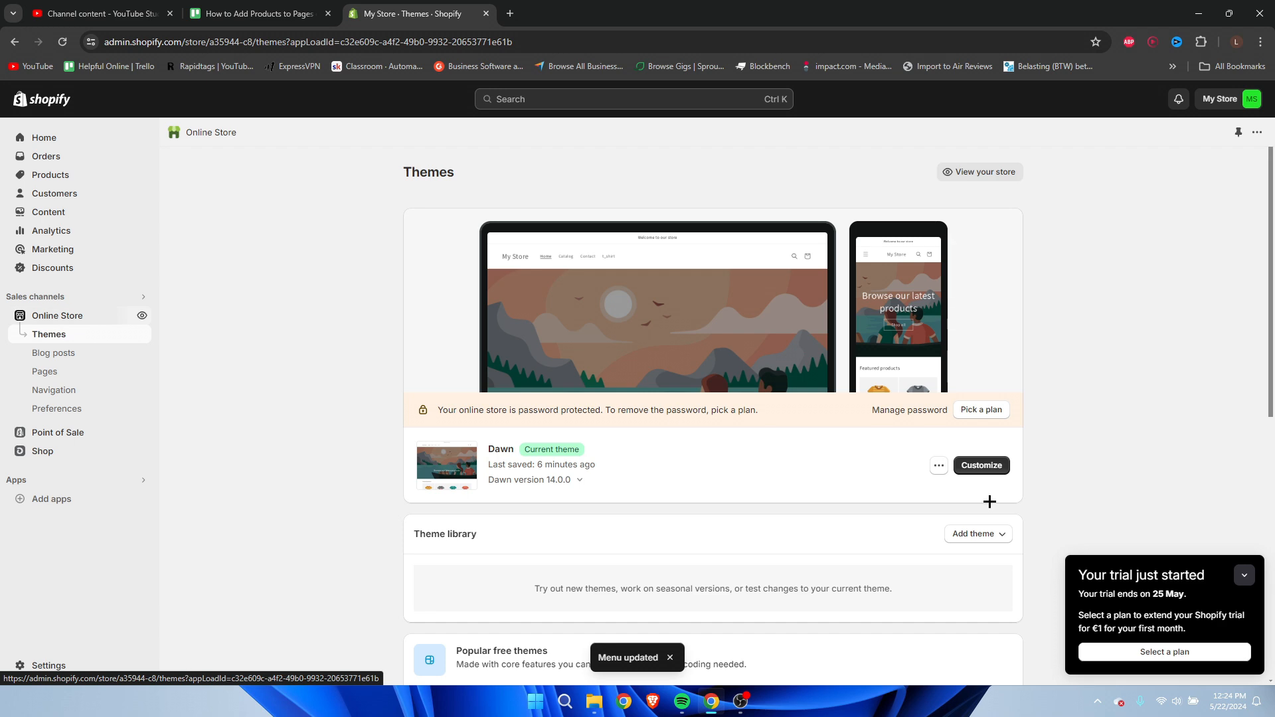
{"action": "left_click", "coordinate": [977, 465]}
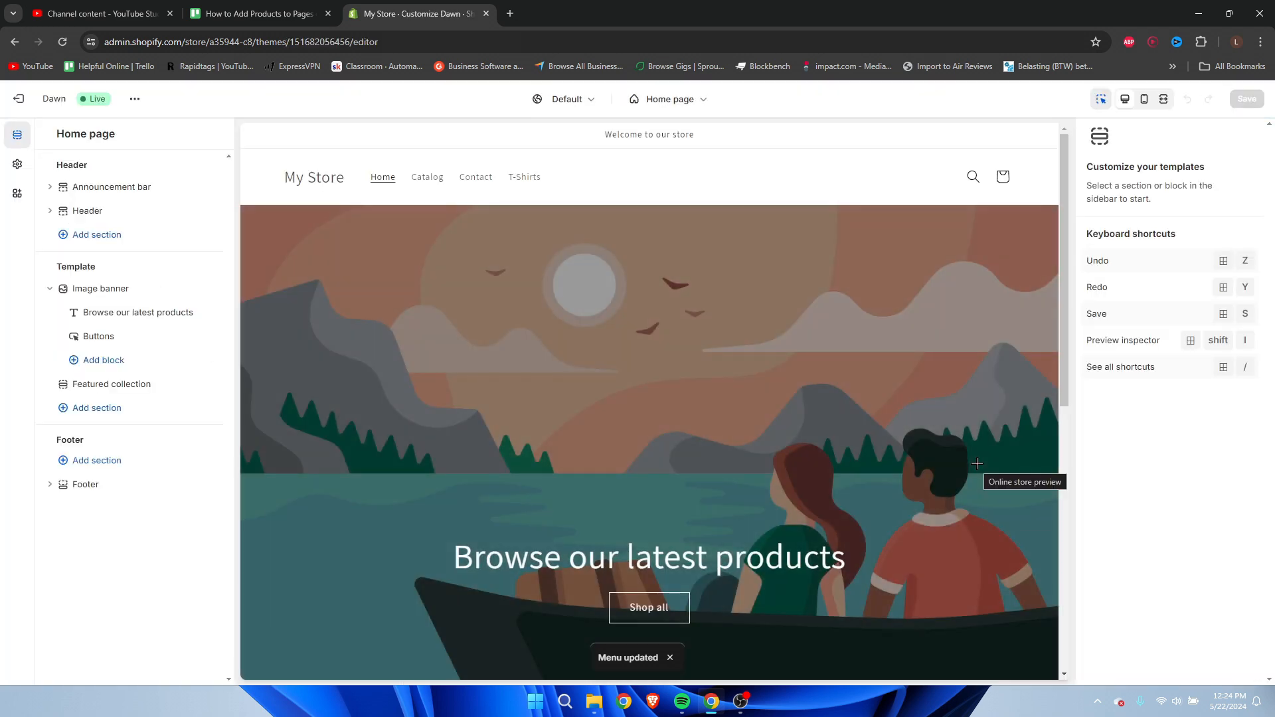
{"action": "scroll", "coordinate": [976, 464], "scroll_direction": "down", "scroll_amount": 7}
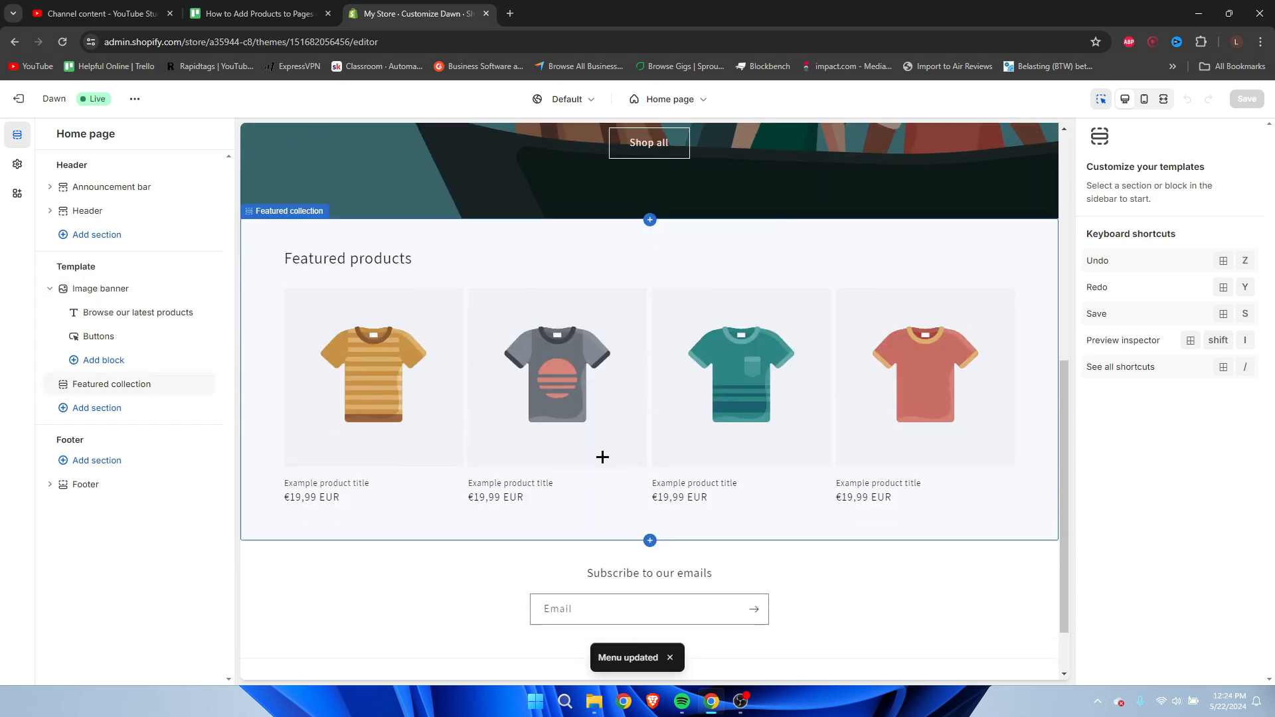
{"action": "scroll", "coordinate": [497, 460], "scroll_direction": "up", "scroll_amount": 7}
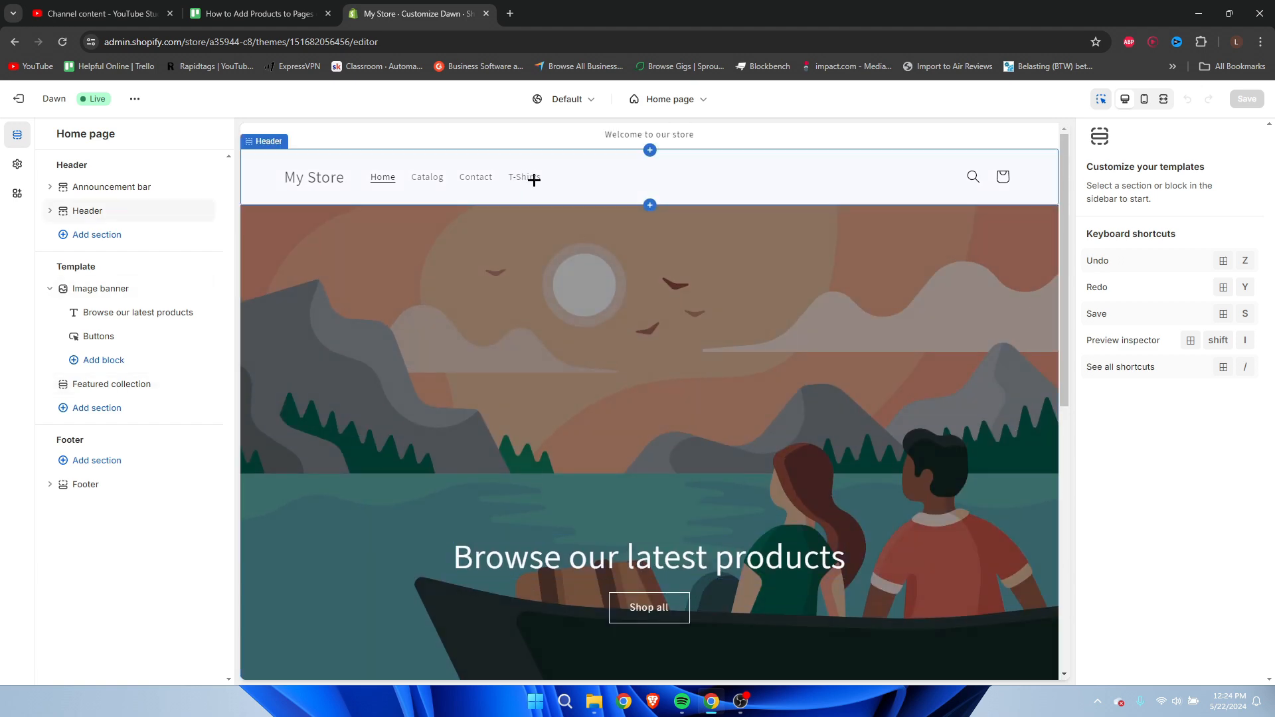
{"action": "left_click", "coordinate": [537, 175]}
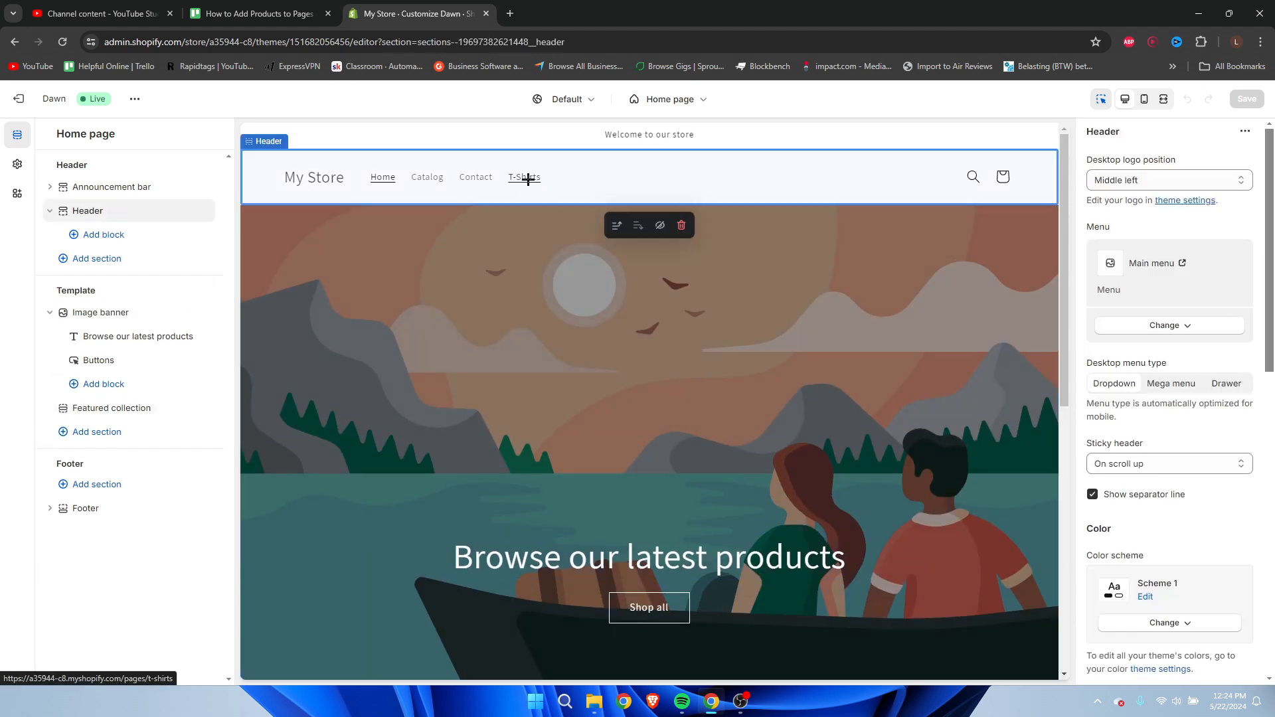
{"action": "left_click", "coordinate": [528, 178]}
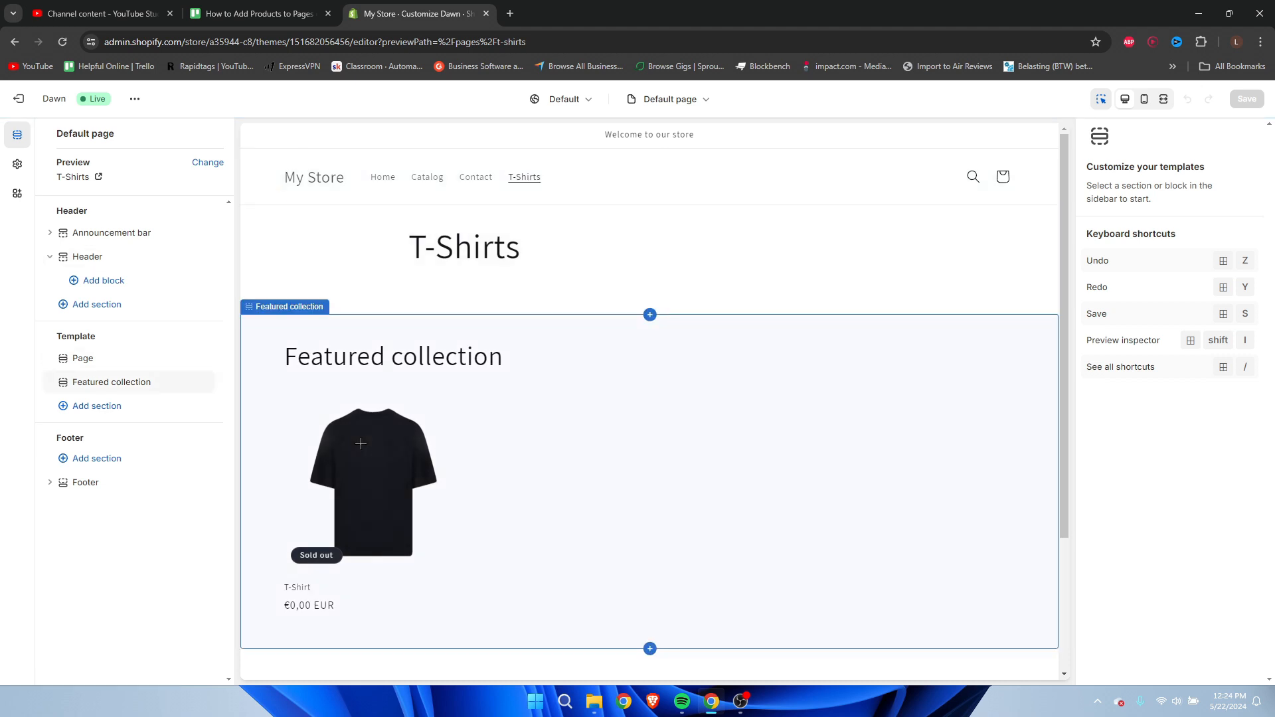
Step: Remove the existing Featured collection section from the T-Shirts page's template
{"action": "left_click", "coordinate": [461, 446]}
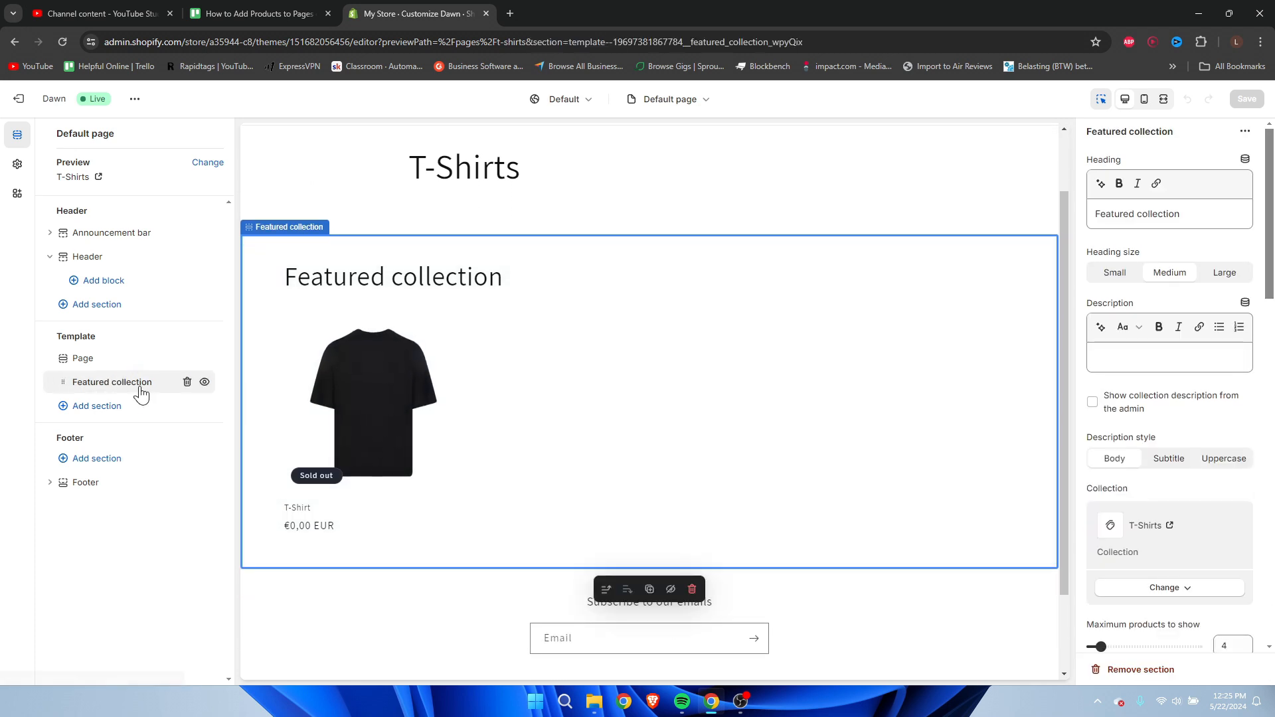
{"action": "scroll", "coordinate": [555, 432], "scroll_direction": "down", "scroll_amount": 1}
{"action": "scroll", "coordinate": [555, 431], "scroll_direction": "down", "scroll_amount": 1}
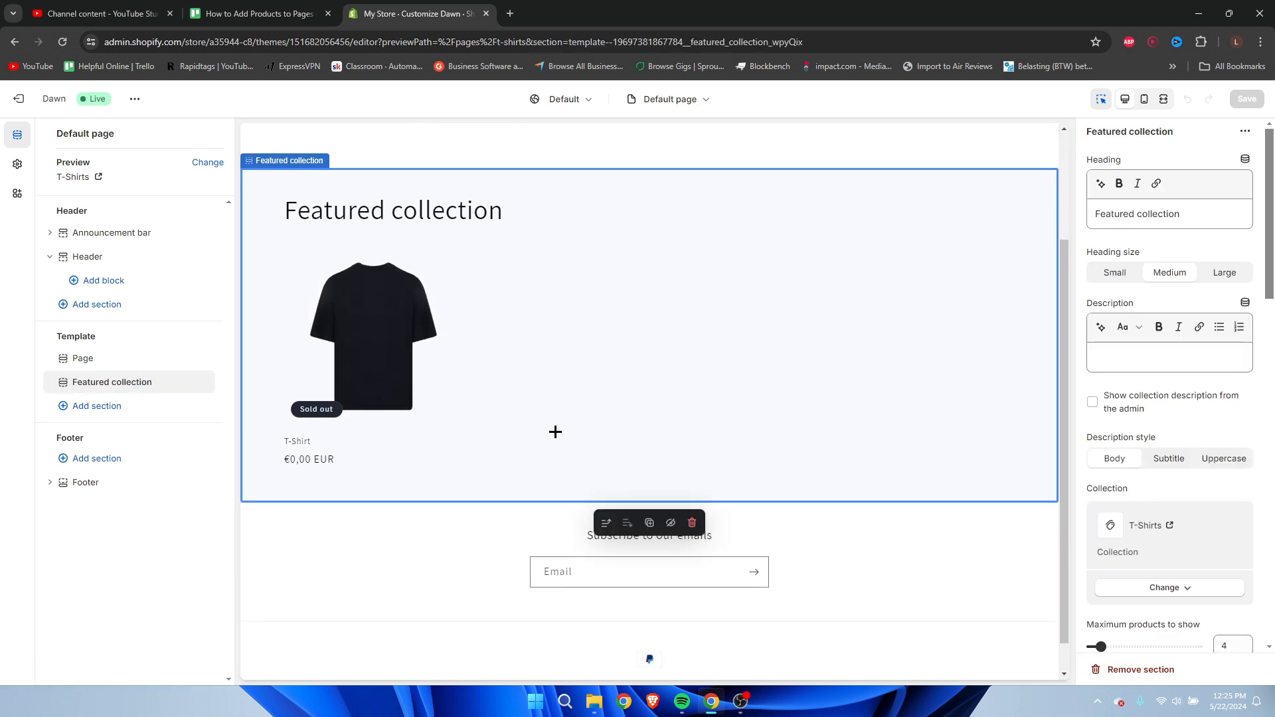
{"action": "scroll", "coordinate": [555, 431], "scroll_direction": "up", "scroll_amount": 2}
{"action": "left_click", "coordinate": [188, 382]}
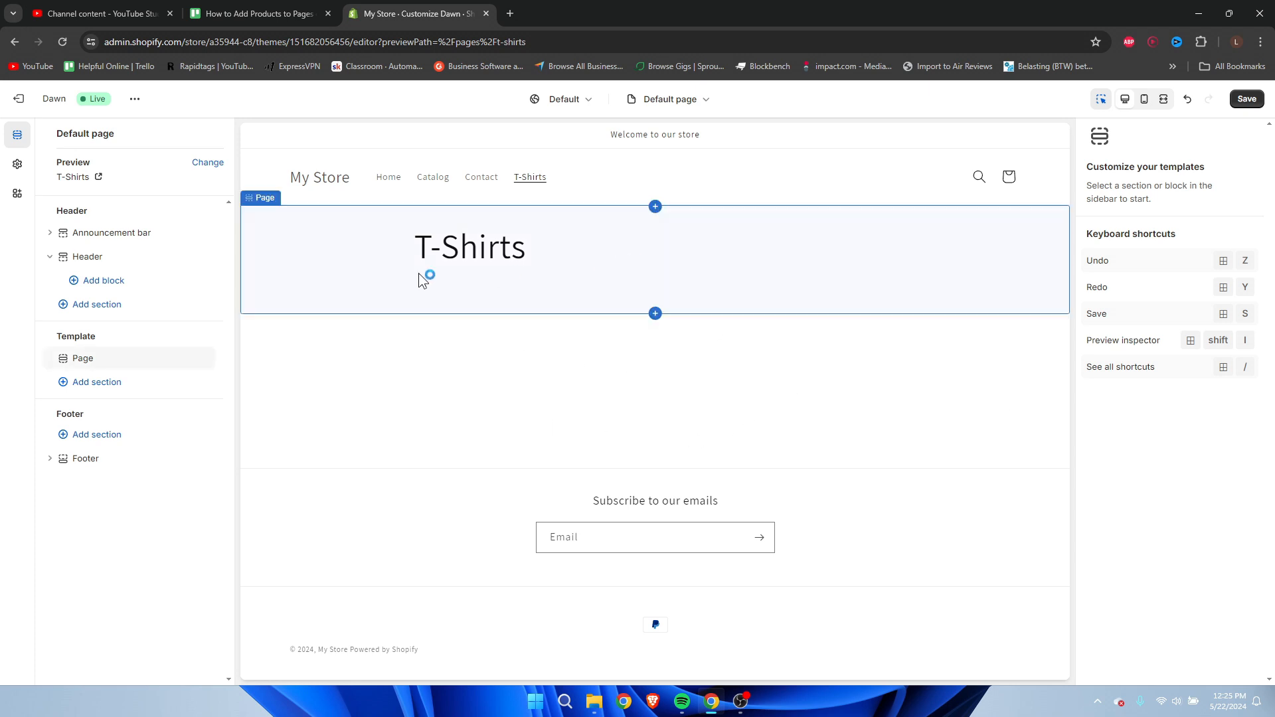
Step: Add a new Featured collection section to the page template below the Page section
{"action": "left_click_drag", "start_coordinate": [61, 335], "coordinate": [111, 342]}
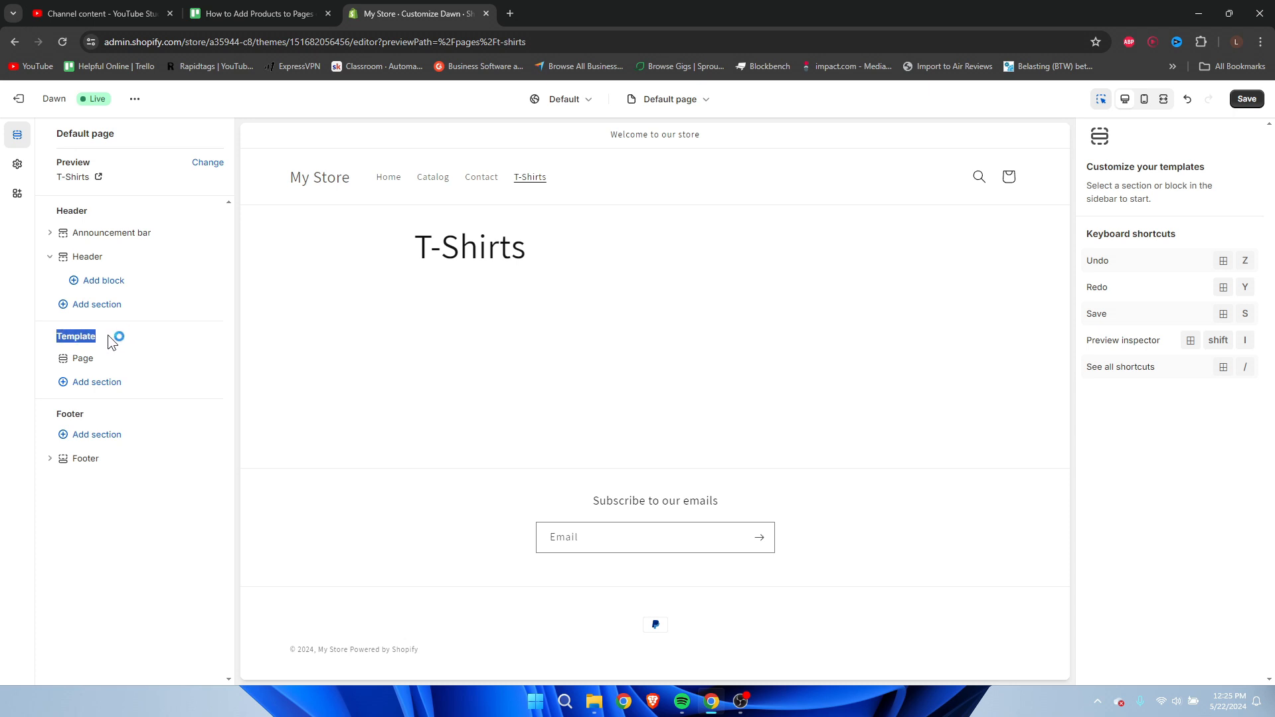
{"action": "left_click", "coordinate": [111, 342]}
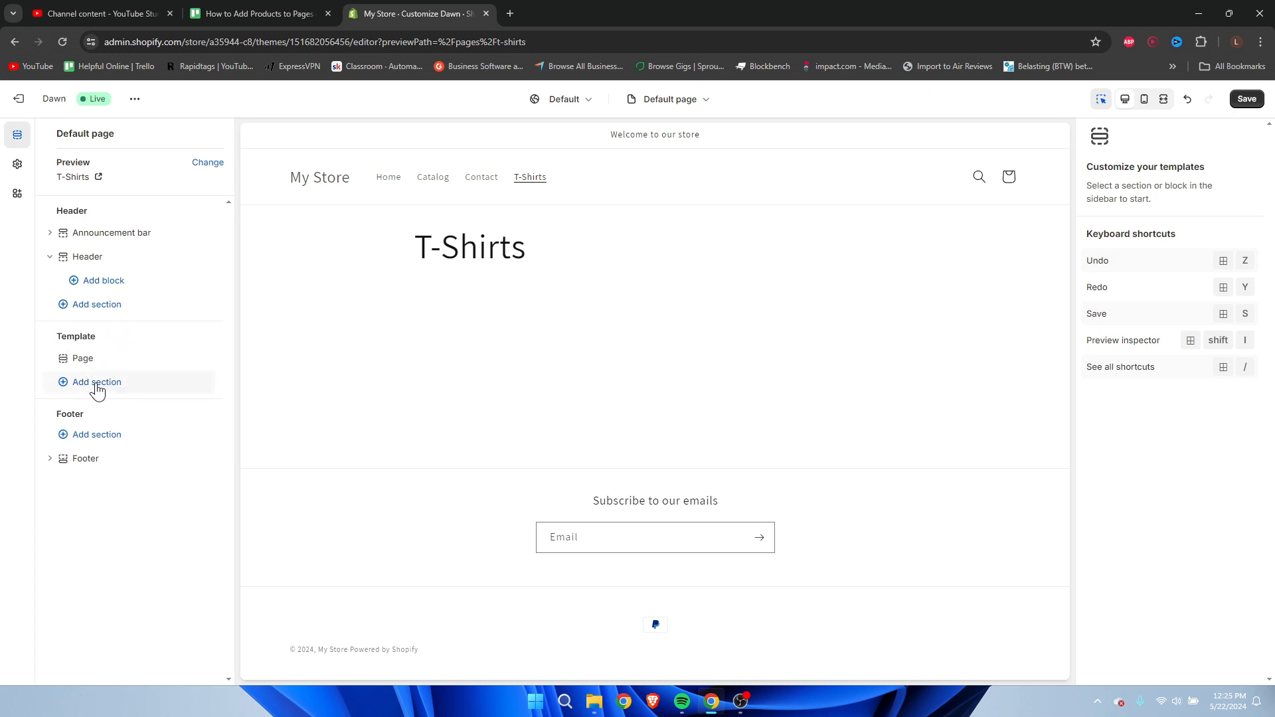
{"action": "left_click", "coordinate": [101, 383]}
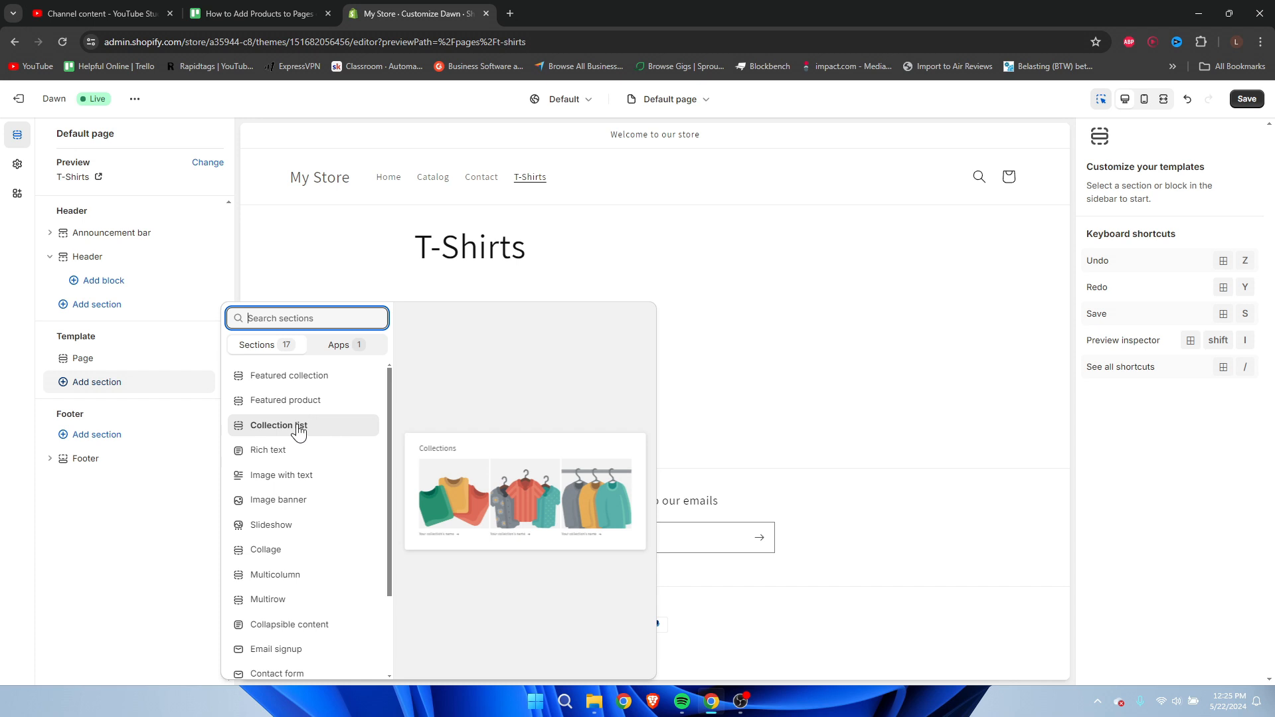
{"action": "left_click", "coordinate": [304, 379]}
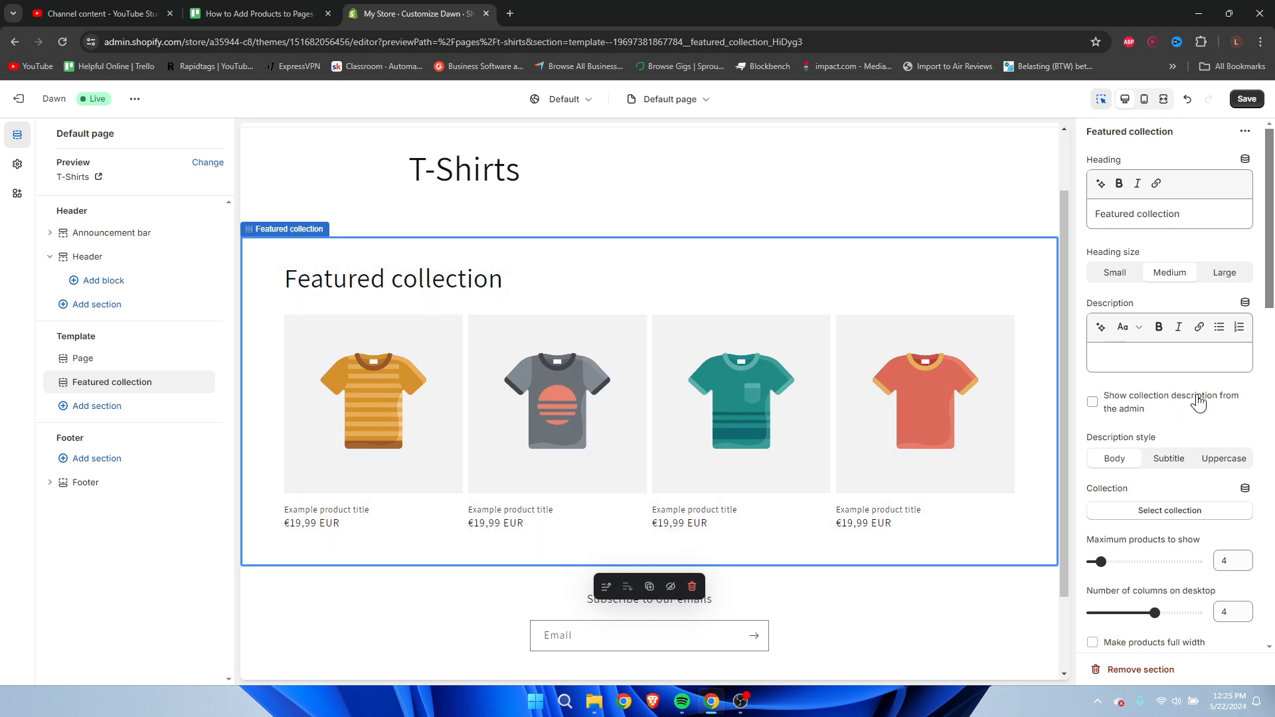
Step: Assign the T-Shirts collection to the new Featured collection section and save the theme changes
{"action": "left_click_drag", "start_coordinate": [1083, 492], "coordinate": [1133, 486]}
{"action": "left_click", "coordinate": [1170, 510]}
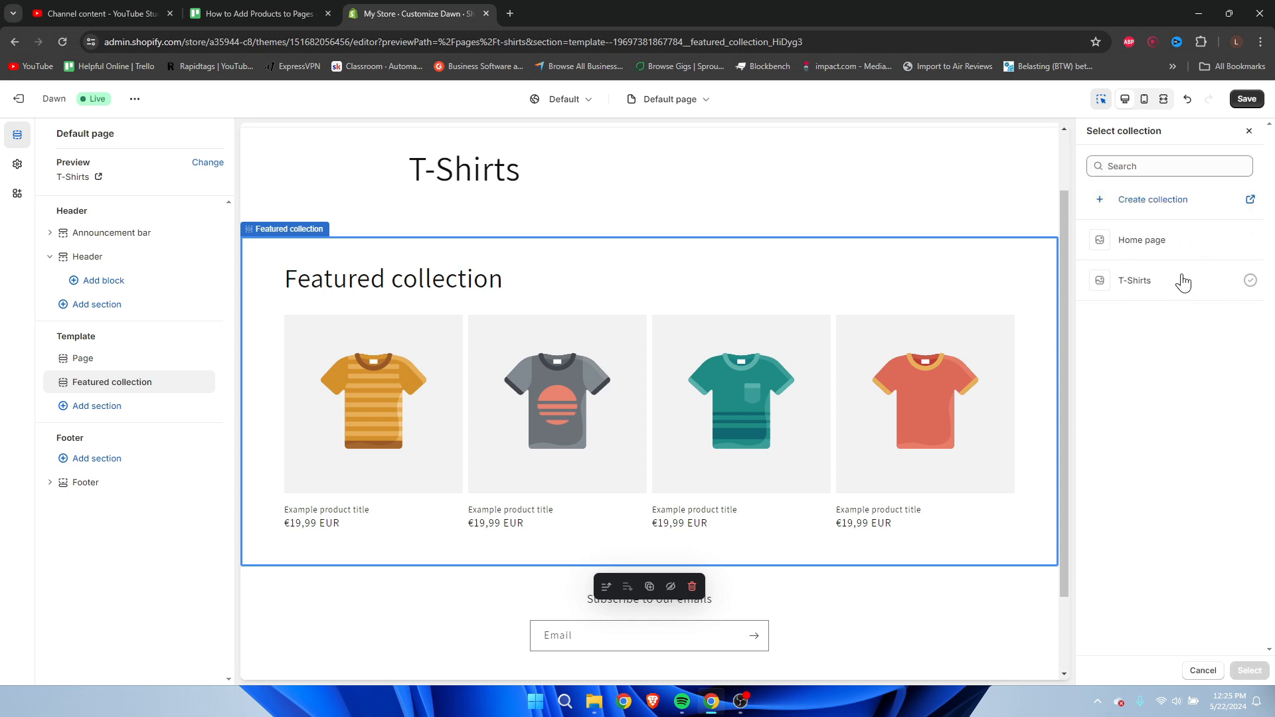
{"action": "left_click", "coordinate": [1179, 292]}
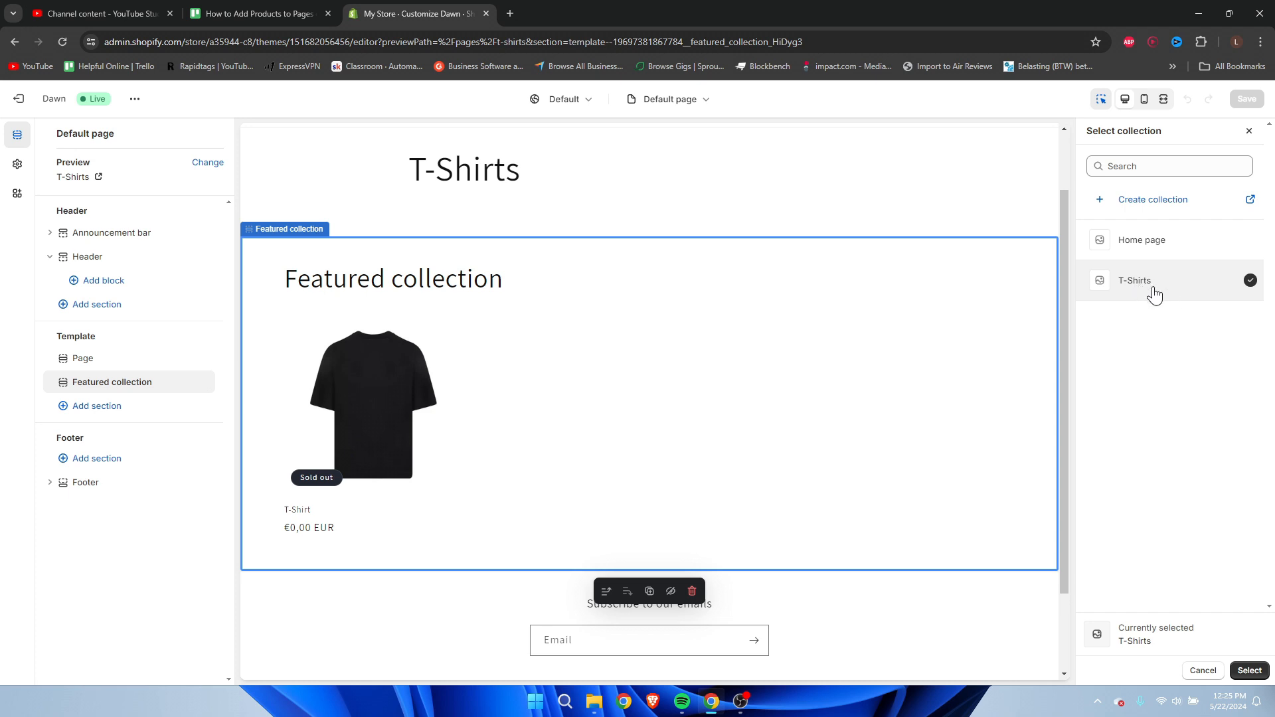
{"action": "left_click", "coordinate": [1250, 670]}
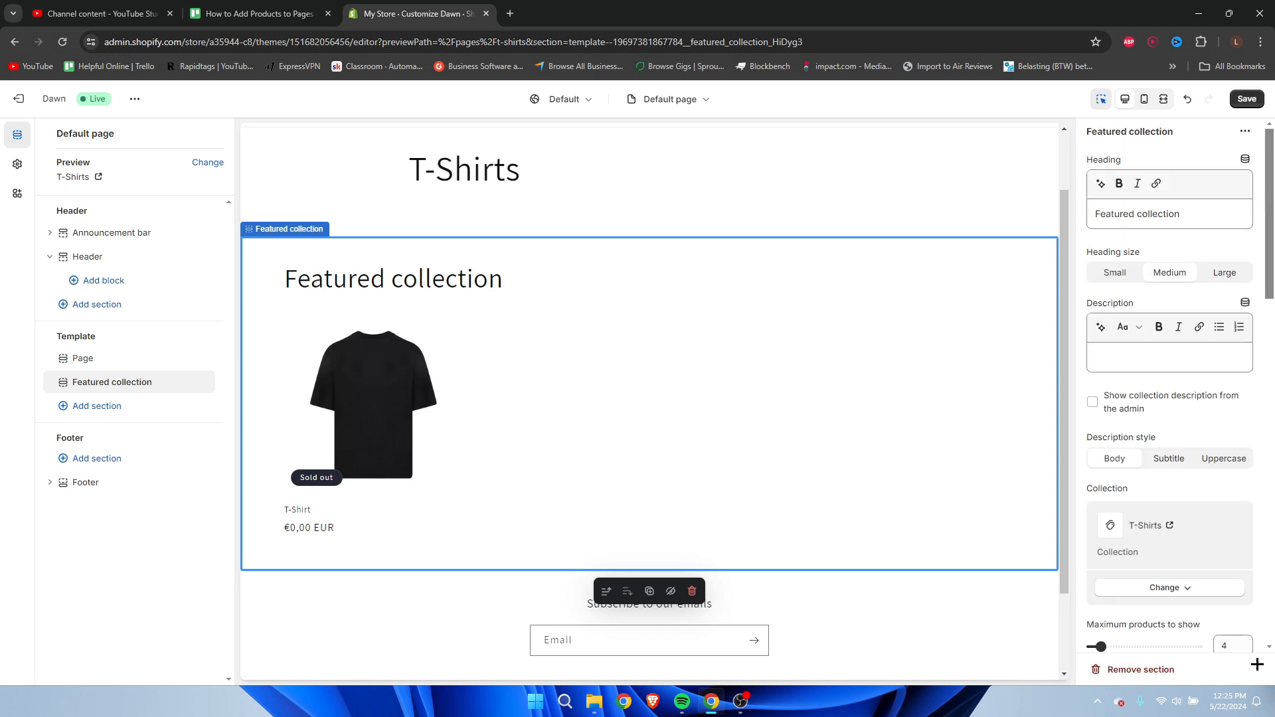
{"action": "left_click", "coordinate": [1234, 96]}
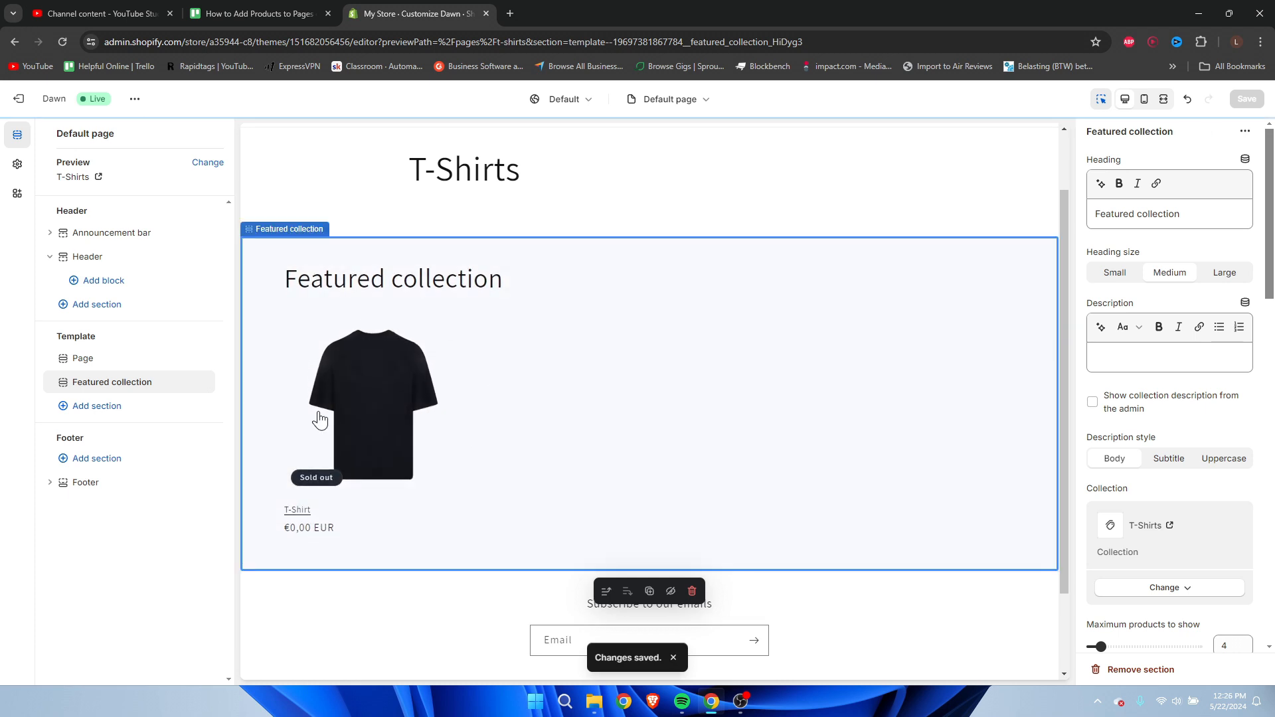
Step: Change the Featured collection section's heading to "T-Shirts" and save the theme
{"action": "scroll", "coordinate": [326, 433], "scroll_direction": "up", "scroll_amount": 2}
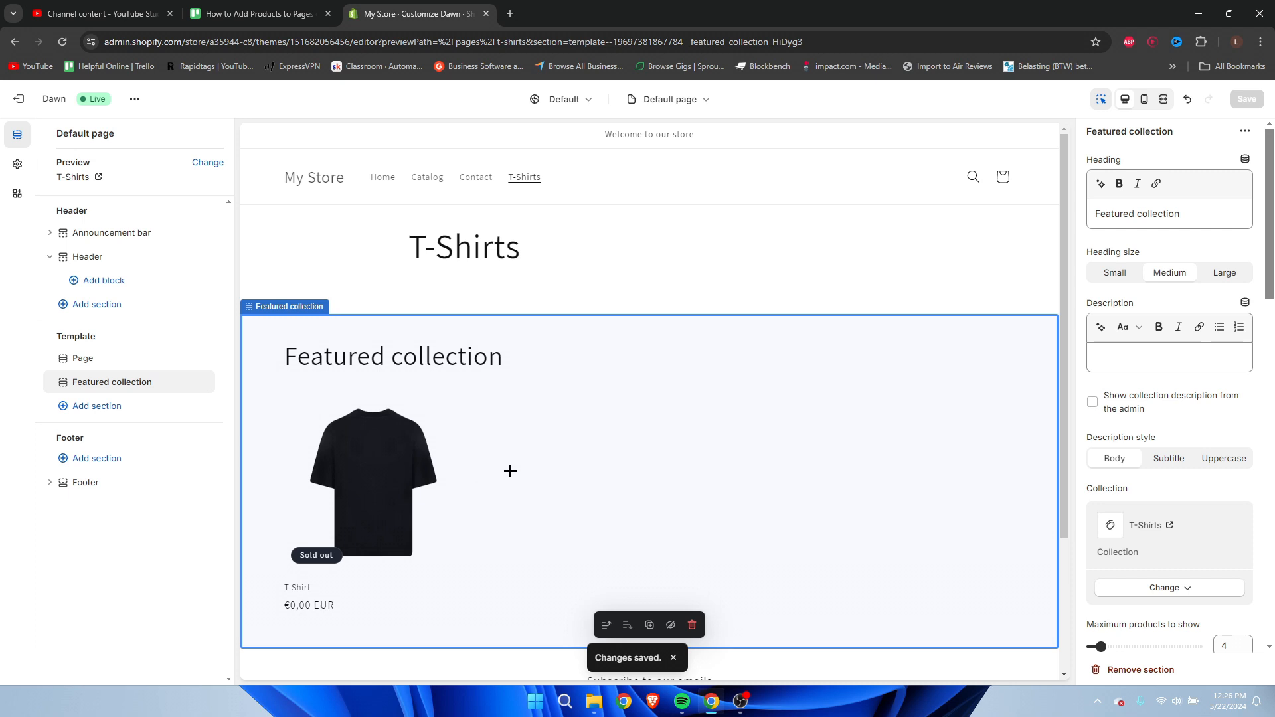
{"action": "left_click_drag", "start_coordinate": [1192, 214], "coordinate": [1080, 215]}
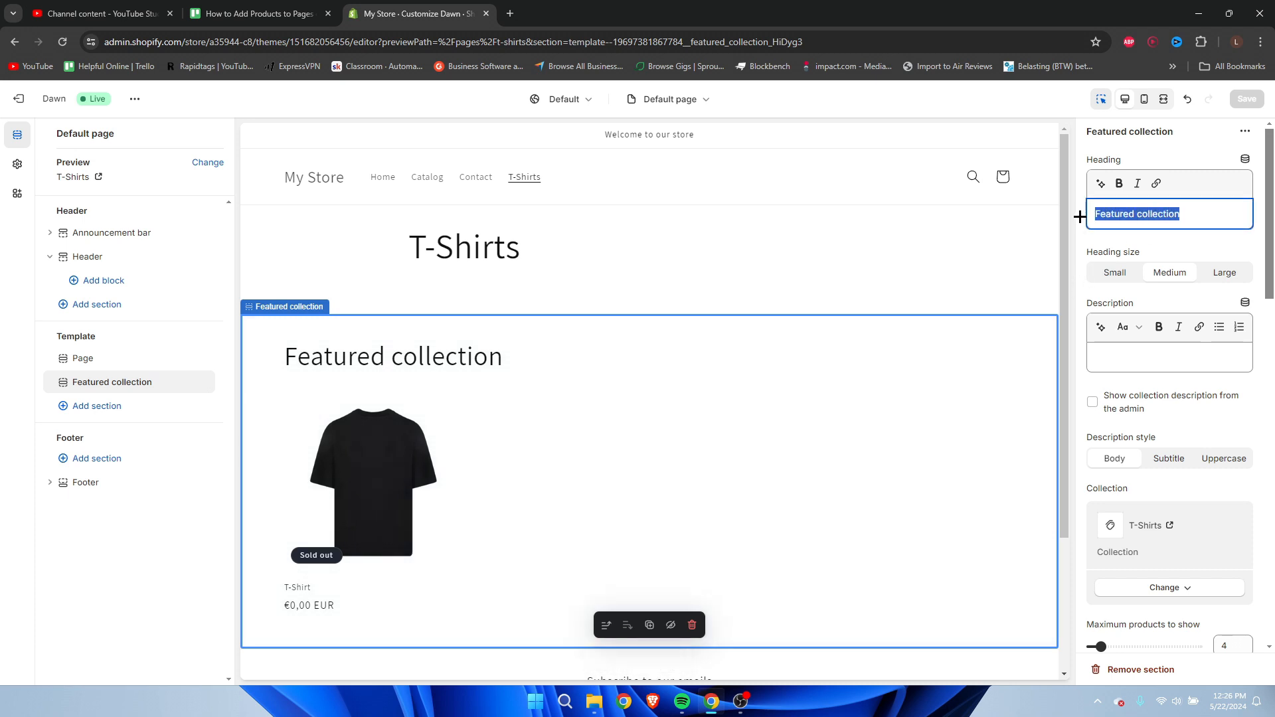
{"action": "type", "text": "T-Shir"}
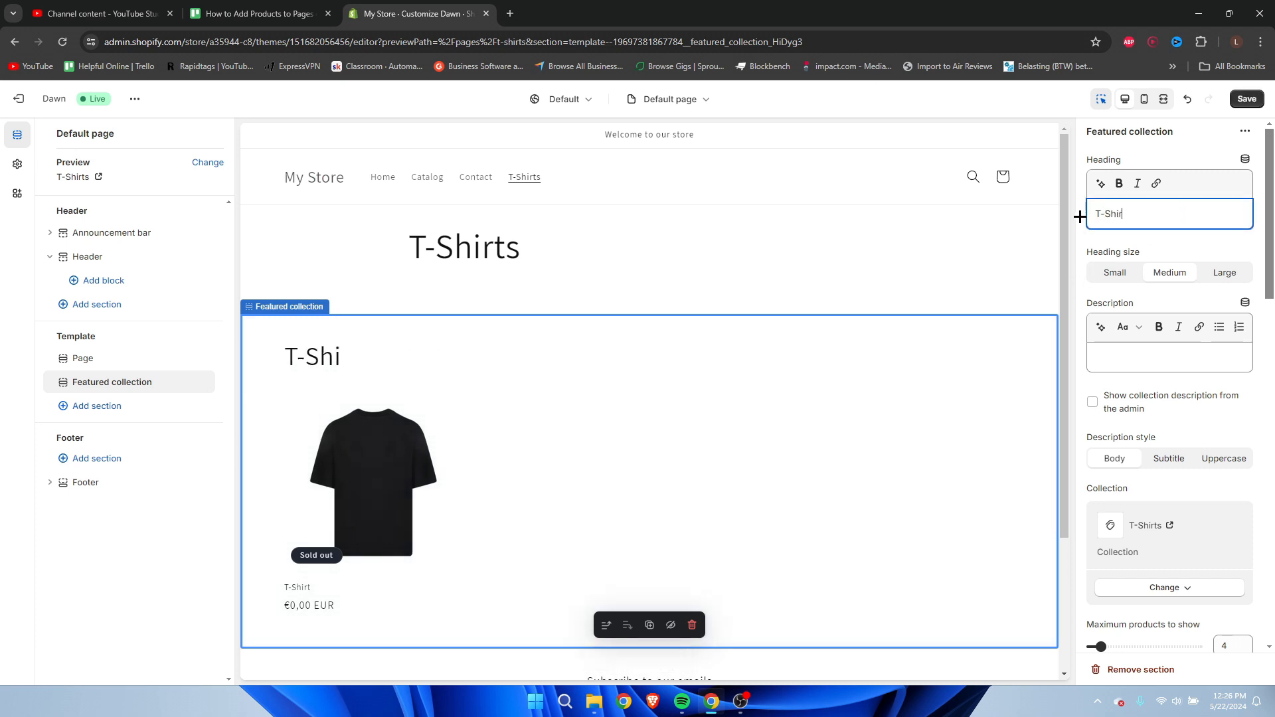
{"action": "left_click", "coordinate": [785, 288]}
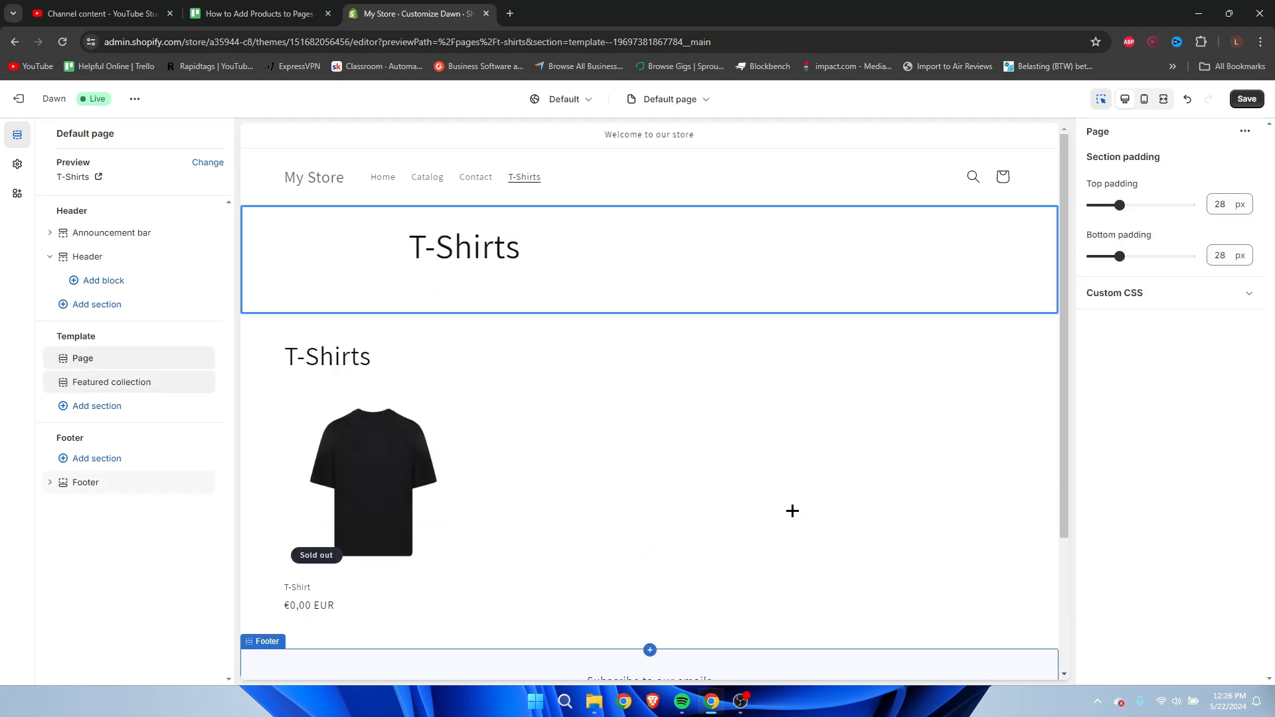
{"action": "left_click", "coordinate": [1246, 101]}
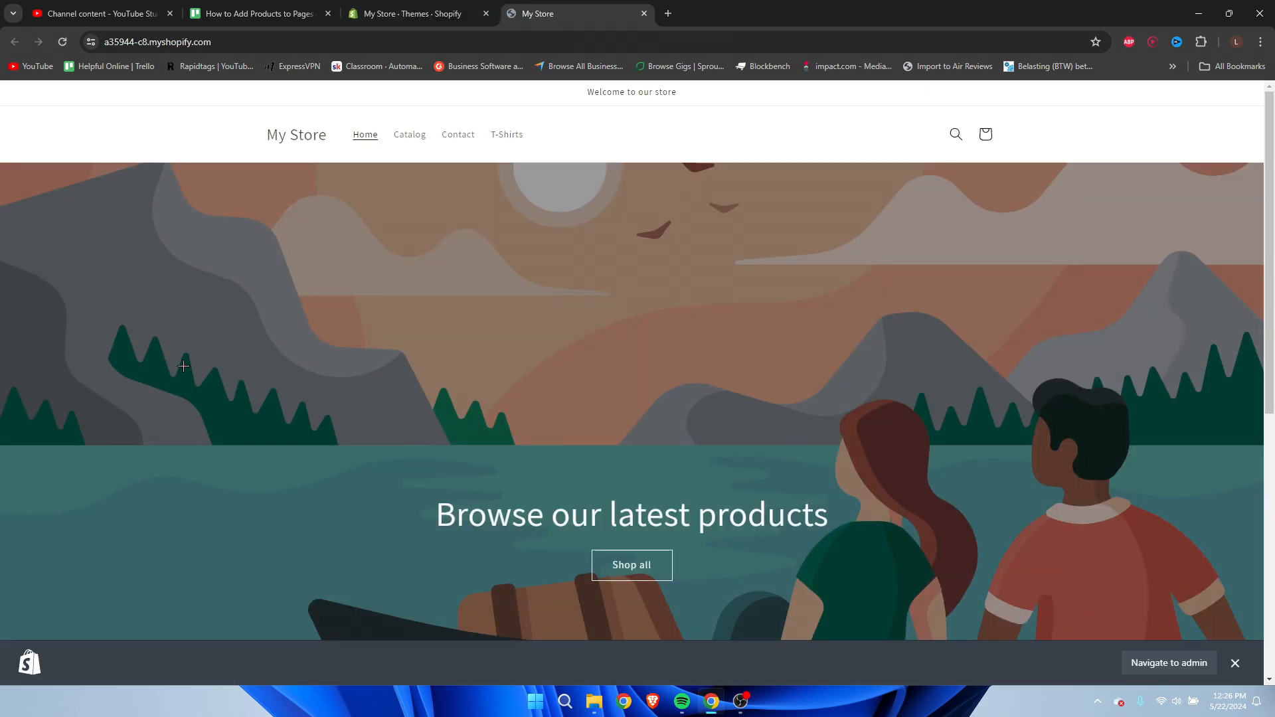
Step: Look through the live store's home page and open its T-Shirts page to check the collection section
{"action": "scroll", "coordinate": [183, 367], "scroll_direction": "down", "scroll_amount": 7}
{"action": "scroll", "coordinate": [583, 337], "scroll_direction": "up", "scroll_amount": 1}
{"action": "scroll", "coordinate": [582, 338], "scroll_direction": "up", "scroll_amount": 6}
{"action": "left_click", "coordinate": [504, 140]}
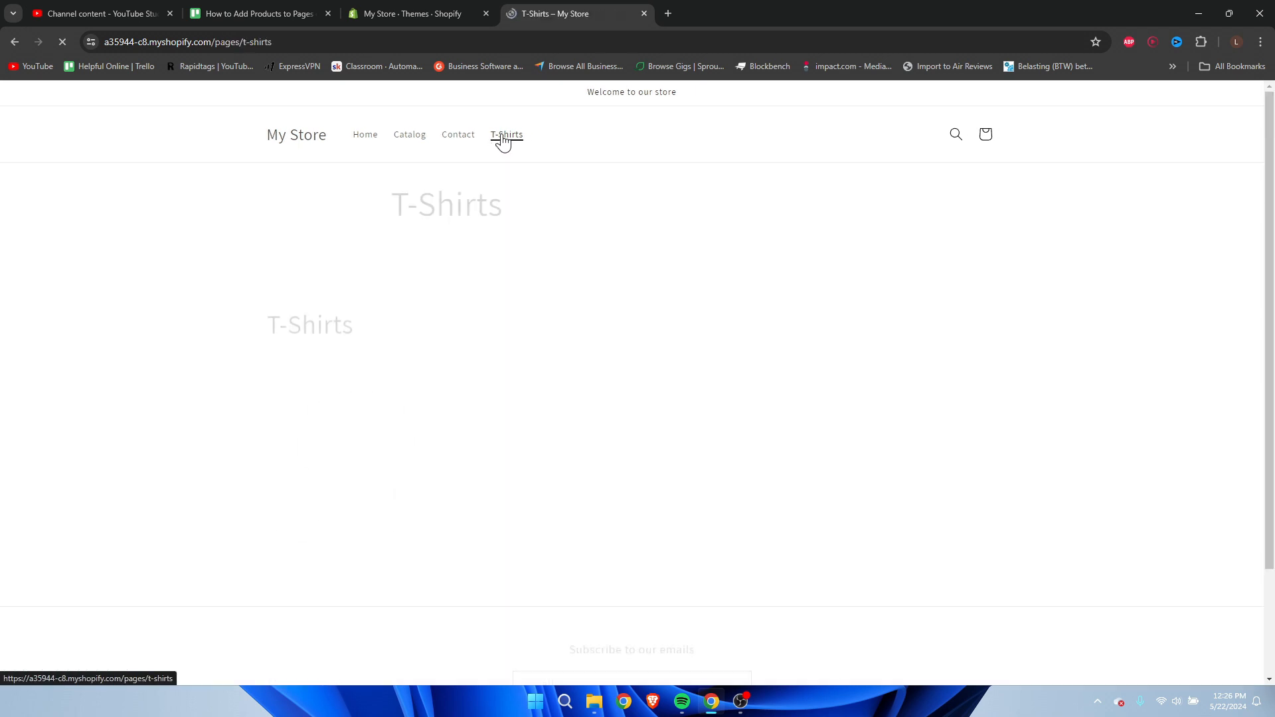